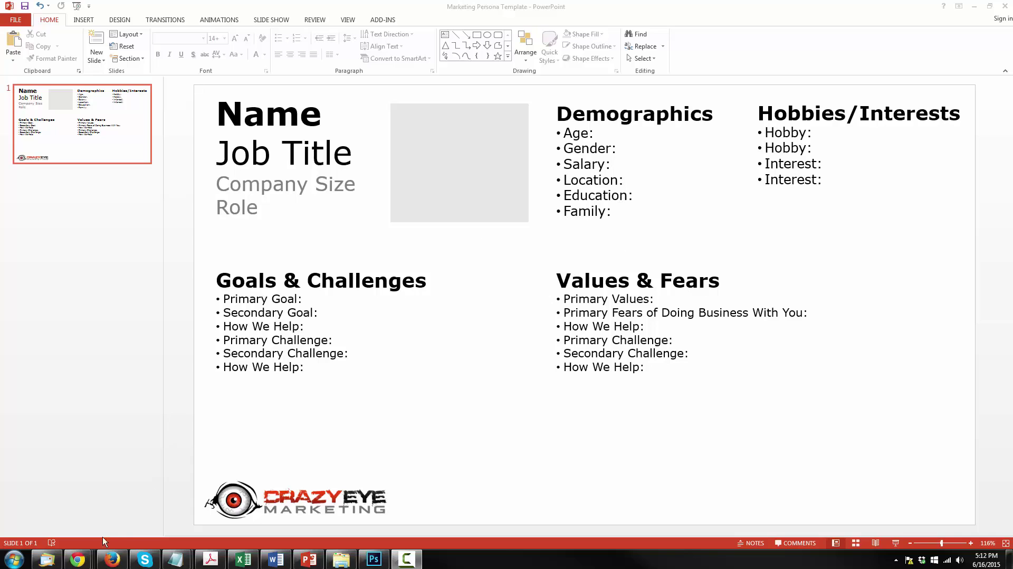
Switch to Facebook in Chrome and open Audience Insights from Ads Manager, starting with an audience of everyone on Facebook.
{"action": "mouse_move", "coordinate": [77, 563]}
{"action": "left_click", "coordinate": [63, 496]}
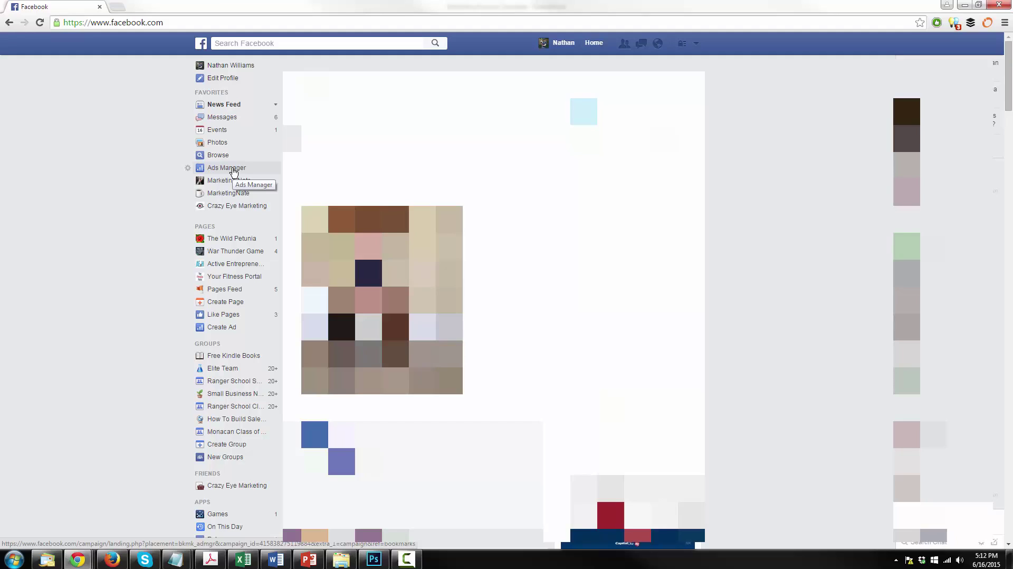
{"action": "left_click", "coordinate": [235, 169]}
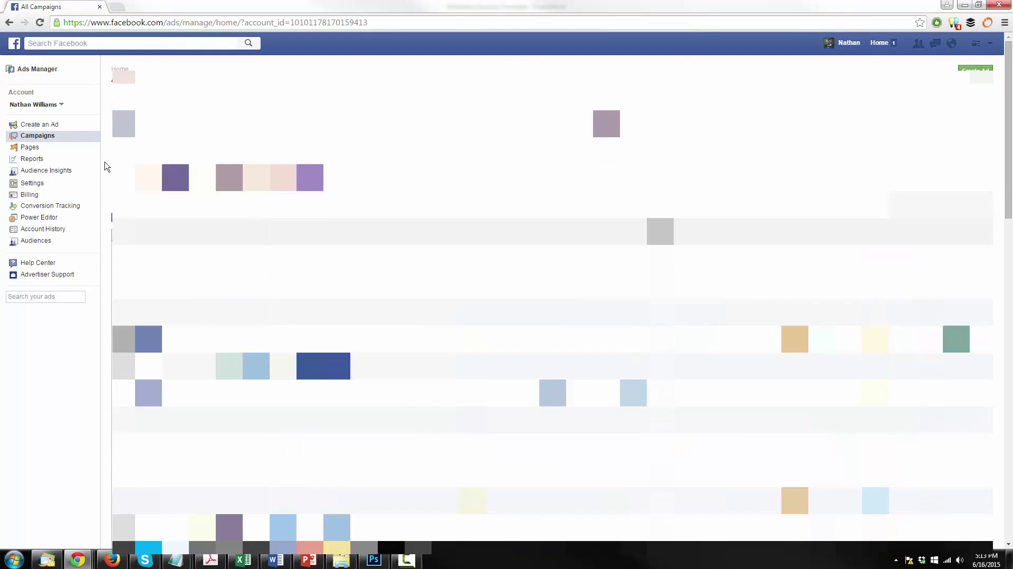
{"action": "left_click", "coordinate": [71, 172]}
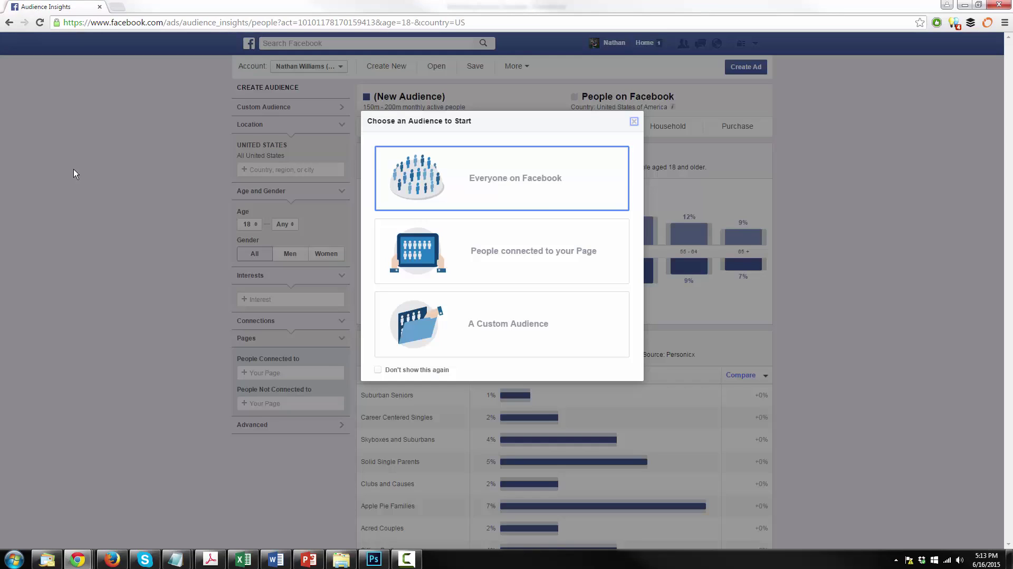
{"action": "left_click", "coordinate": [544, 190]}
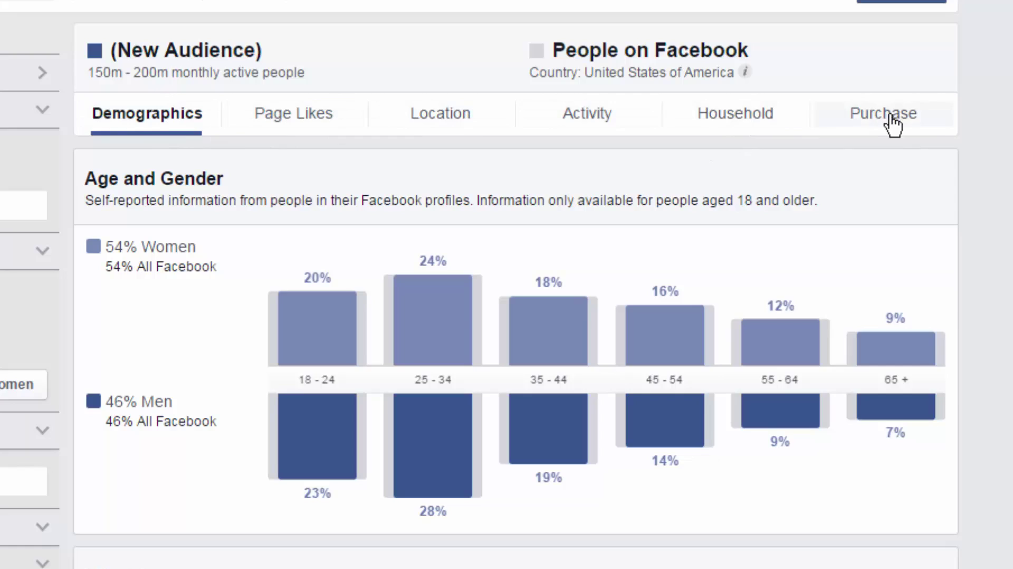
Look over the Demographics charts and add Antique as an interest of the new audience.
{"action": "scroll", "coordinate": [176, 550], "scroll_direction": "down", "scroll_amount": 15}
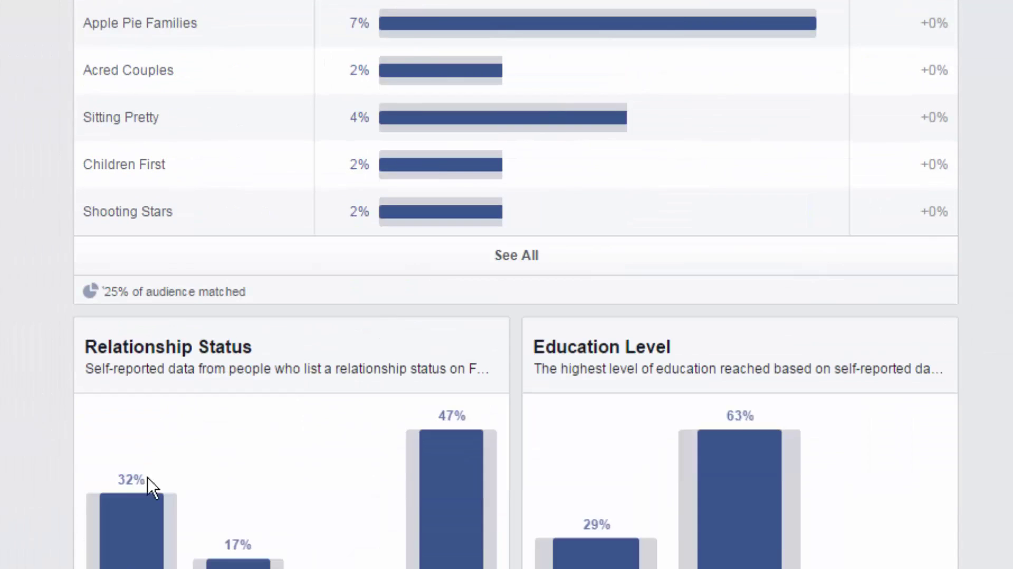
{"action": "scroll", "coordinate": [746, 406], "scroll_direction": "down", "scroll_amount": 8}
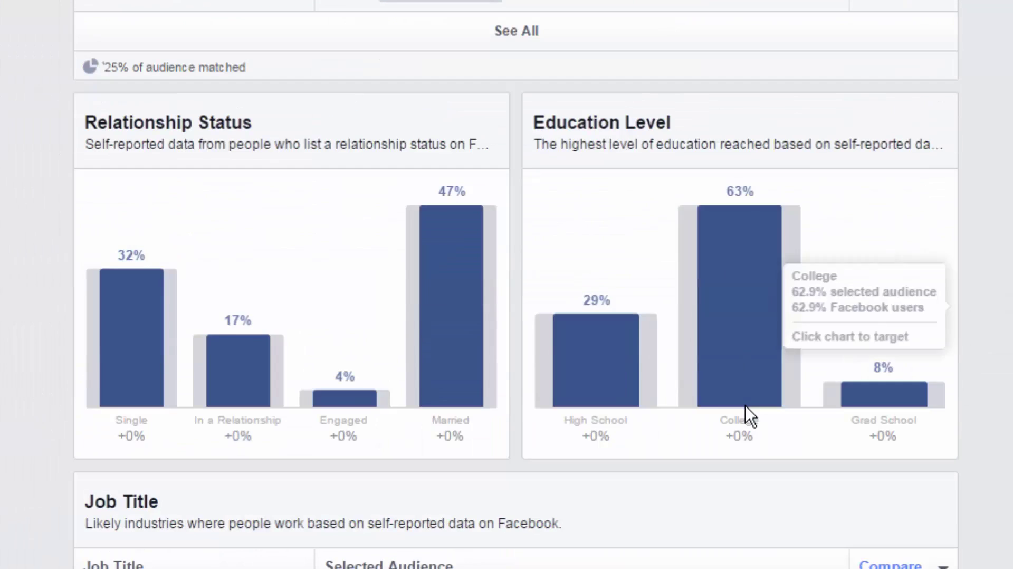
{"action": "scroll", "coordinate": [517, 317], "scroll_direction": "up", "scroll_amount": 4}
{"action": "scroll", "coordinate": [516, 285], "scroll_direction": "up", "scroll_amount": 15}
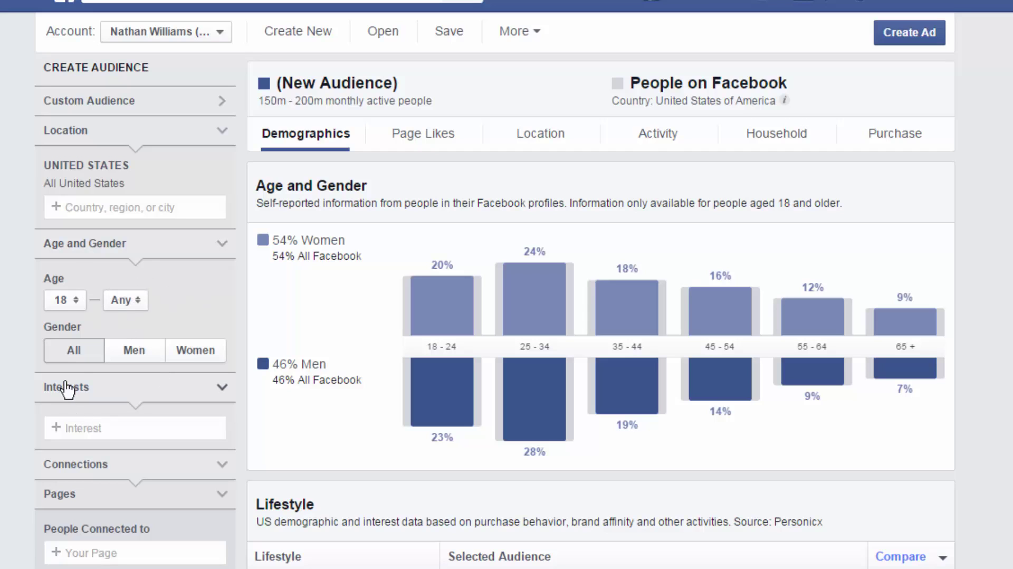
{"action": "left_click", "coordinate": [129, 434]}
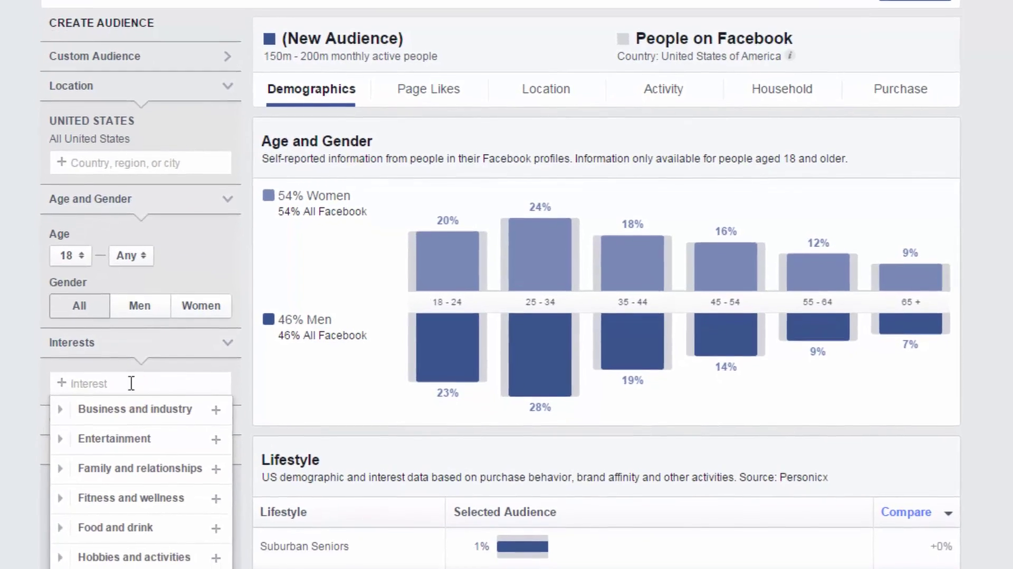
{"action": "type", "text": "a"}
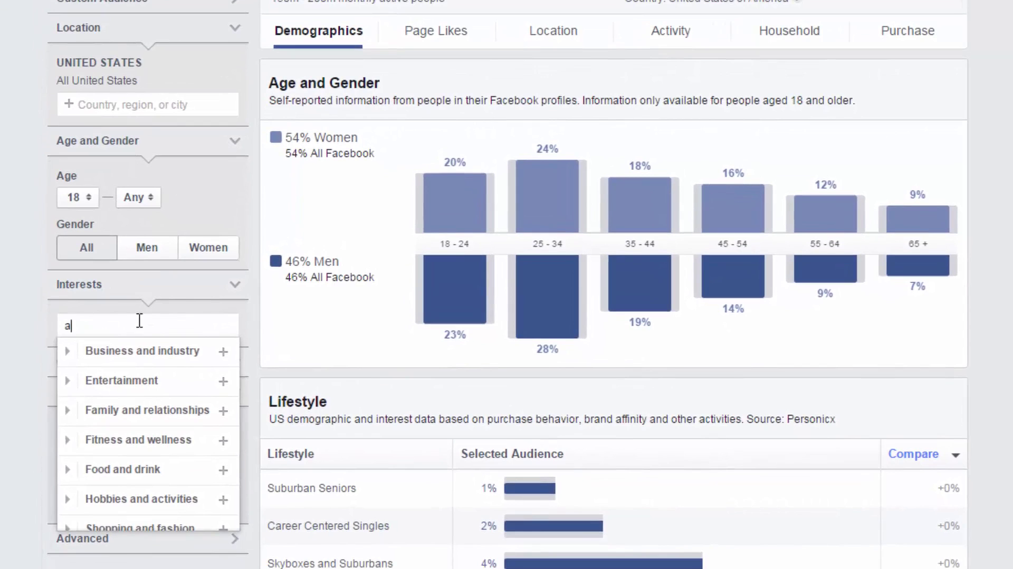
{"action": "type", "text": "ntique"}
{"action": "scroll", "coordinate": [220, 474], "scroll_direction": "down", "scroll_amount": 1}
{"action": "left_click", "coordinate": [221, 485]}
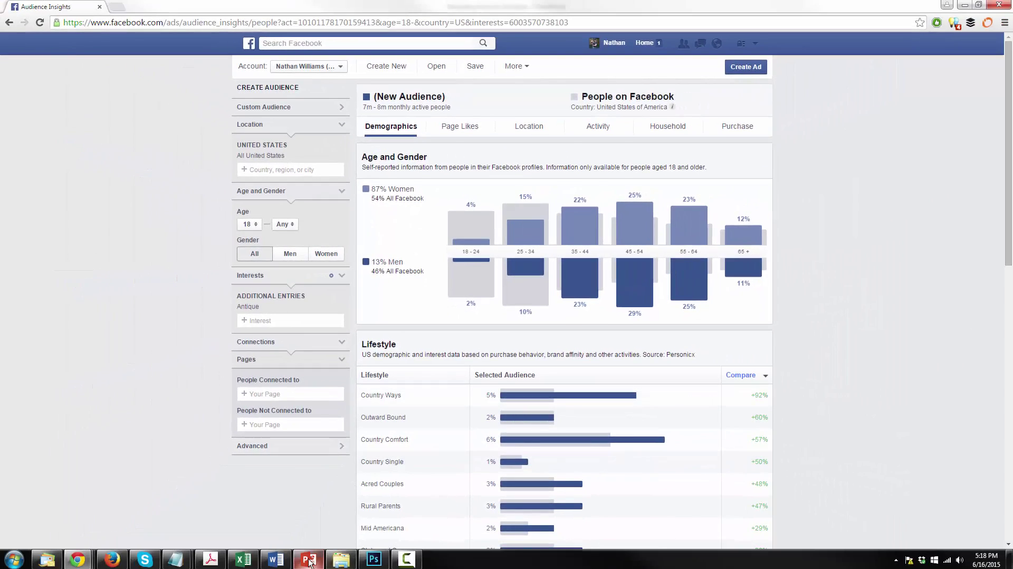
Switch to the persona template in PowerPoint and fill in the Gender under Demographics as Female.
{"action": "left_click", "coordinate": [308, 560]}
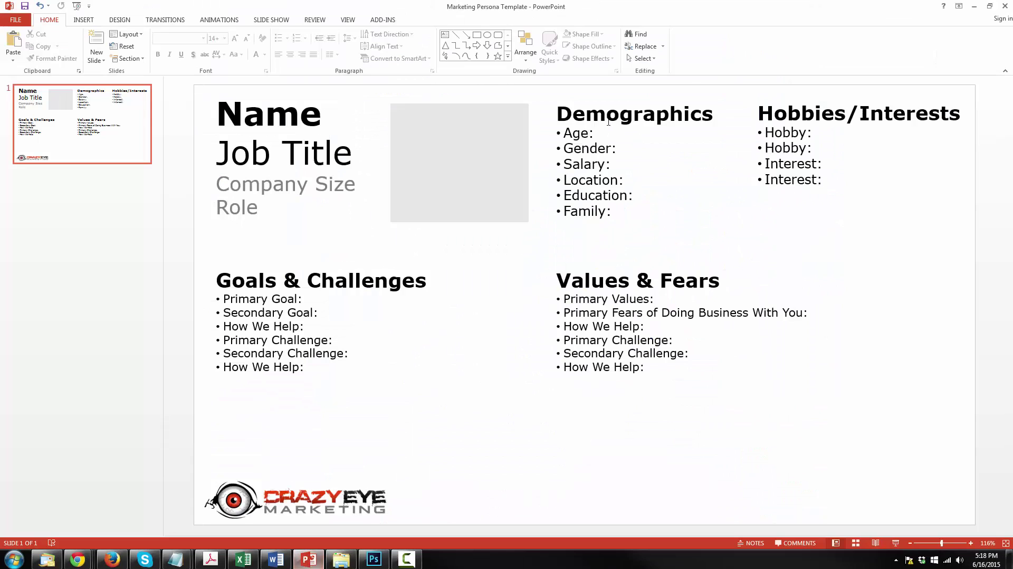
{"action": "left_click", "coordinate": [631, 149]}
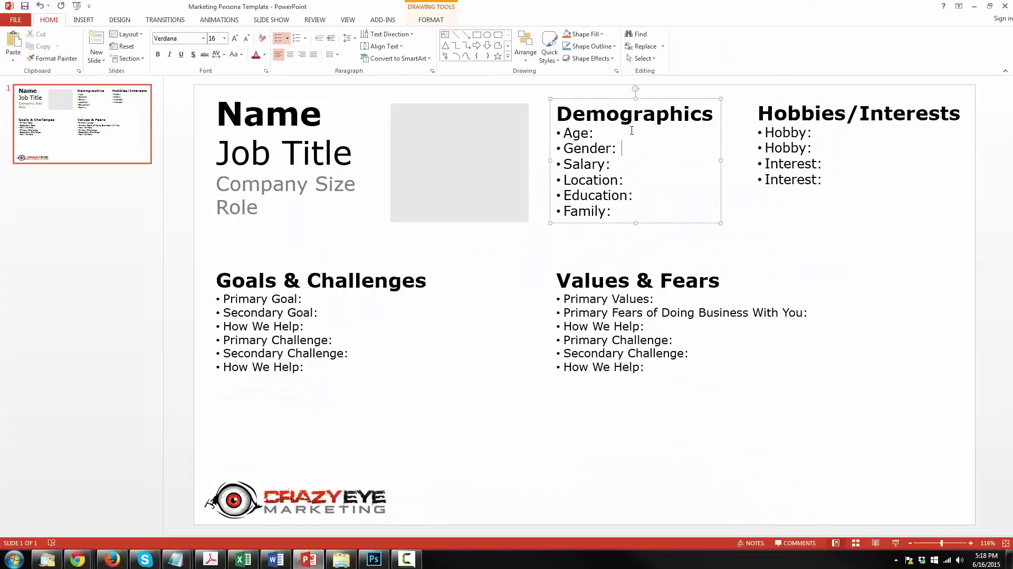
{"action": "type", "text": "Female"}
Return to Audience Insights, target women aged 45 - 54, and fill in the Age on the PowerPoint persona slide as 50.
{"action": "left_click", "coordinate": [974, 6]}
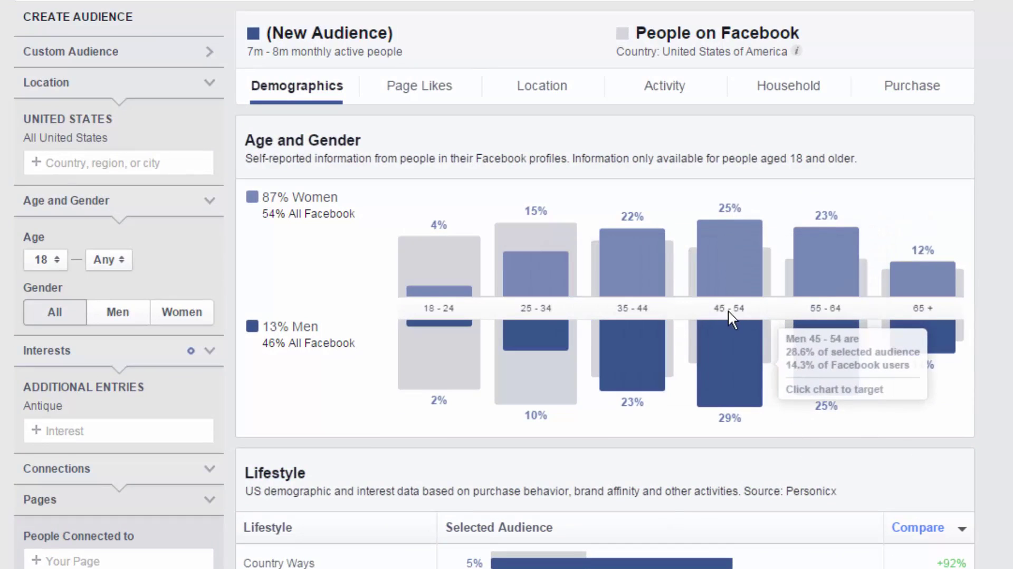
{"action": "left_click", "coordinate": [732, 259]}
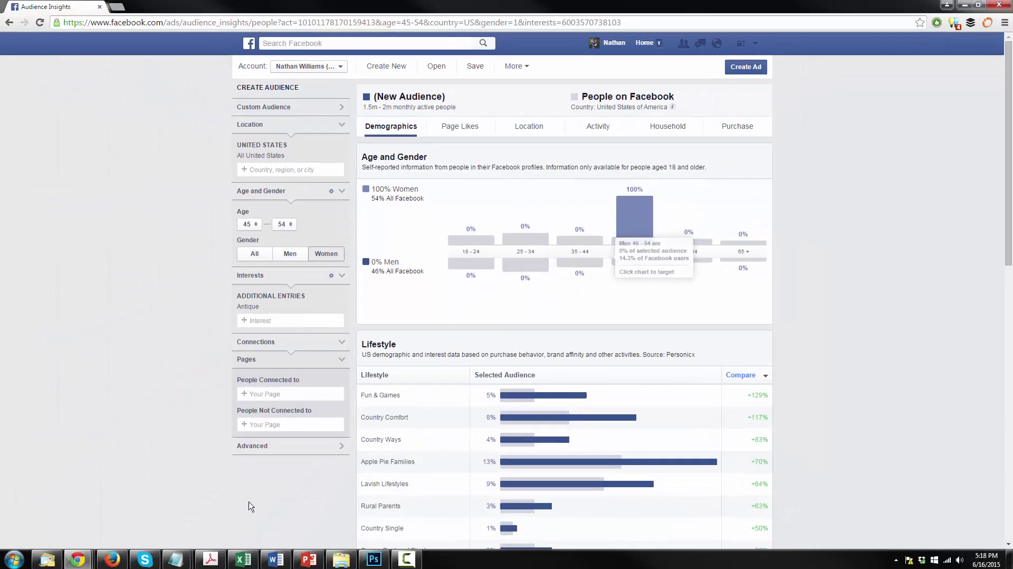
{"action": "left_click", "coordinate": [310, 562]}
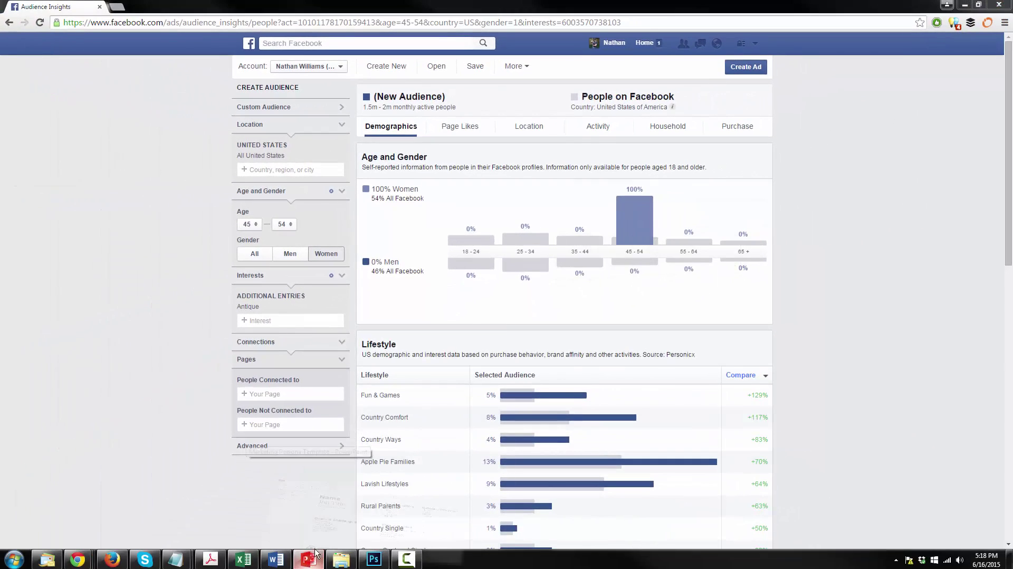
{"action": "left_click", "coordinate": [638, 139]}
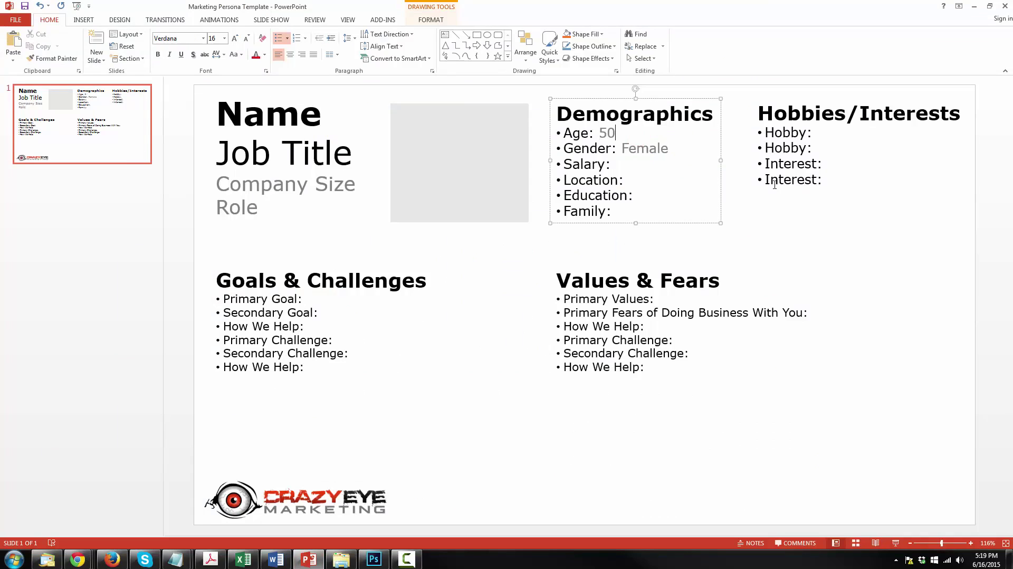
Return to Audience Insights and narrow the audience to people with relationship status Married and education level College.
{"action": "left_click", "coordinate": [974, 6]}
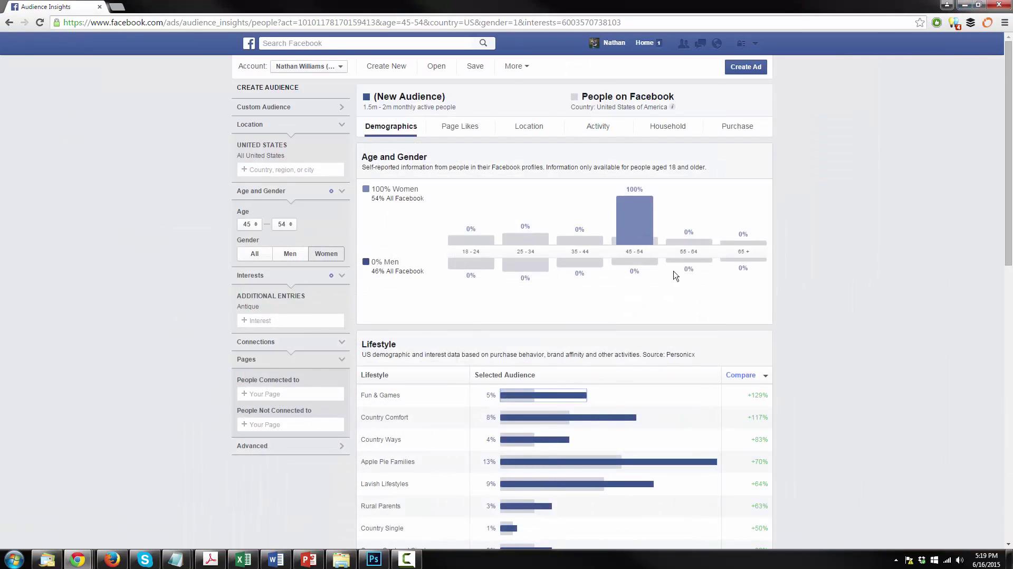
{"action": "scroll", "coordinate": [422, 277], "scroll_direction": "down", "scroll_amount": 1}
{"action": "scroll", "coordinate": [437, 325], "scroll_direction": "down", "scroll_amount": 1}
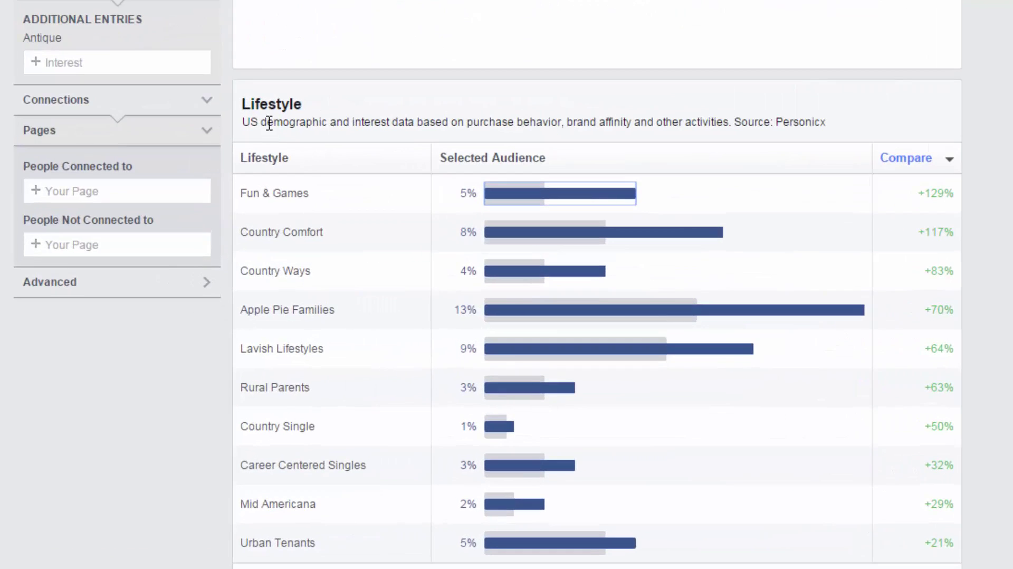
{"action": "scroll", "coordinate": [332, 150], "scroll_direction": "down", "scroll_amount": 5}
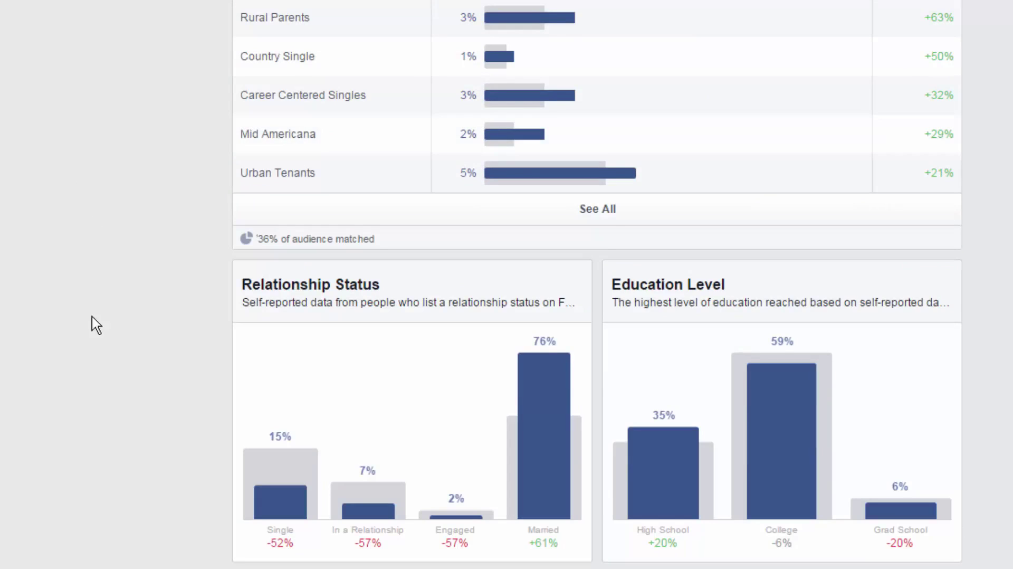
{"action": "scroll", "coordinate": [86, 340], "scroll_direction": "down", "scroll_amount": 3}
{"action": "scroll", "coordinate": [468, 32], "scroll_direction": "up", "scroll_amount": 4}
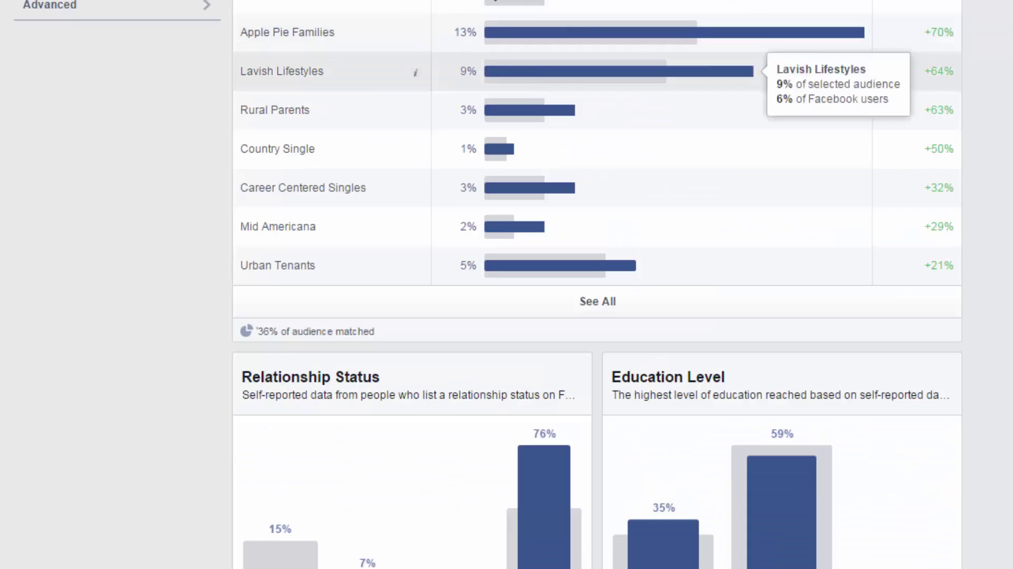
{"action": "scroll", "coordinate": [481, 91], "scroll_direction": "down", "scroll_amount": 4}
{"action": "scroll", "coordinate": [454, 58], "scroll_direction": "down", "scroll_amount": 2}
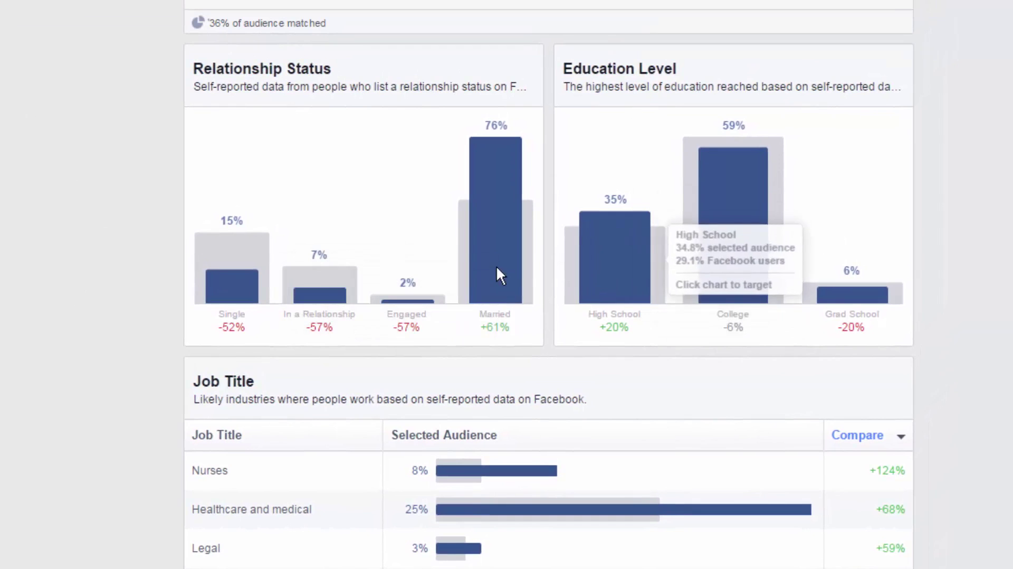
{"action": "left_click", "coordinate": [493, 282]}
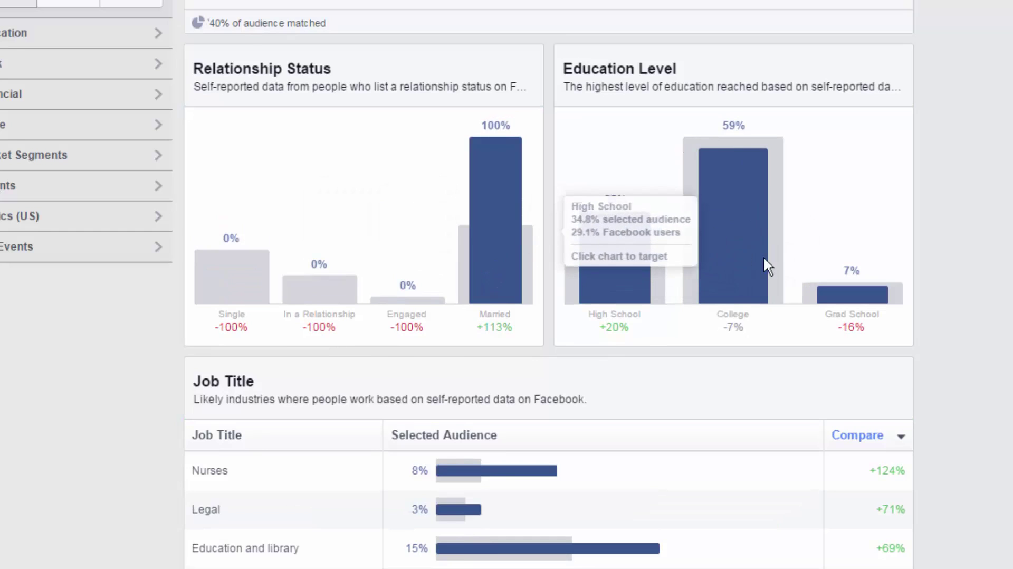
{"action": "left_click", "coordinate": [744, 236]}
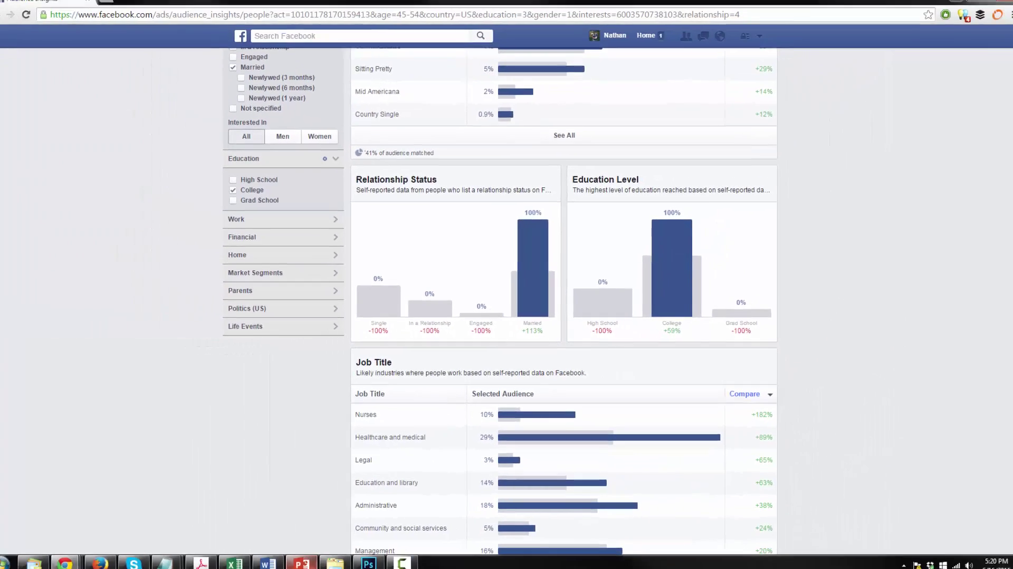
Switch to the PowerPoint persona slide and fill in Education as College and Family as Married.
{"action": "mouse_move", "coordinate": [305, 566]}
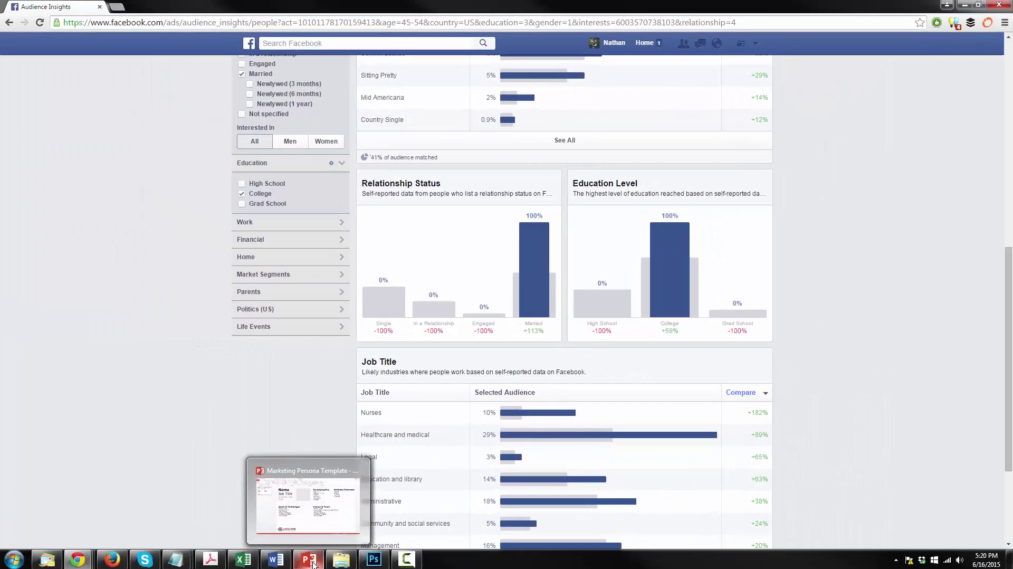
{"action": "left_click", "coordinate": [311, 561]}
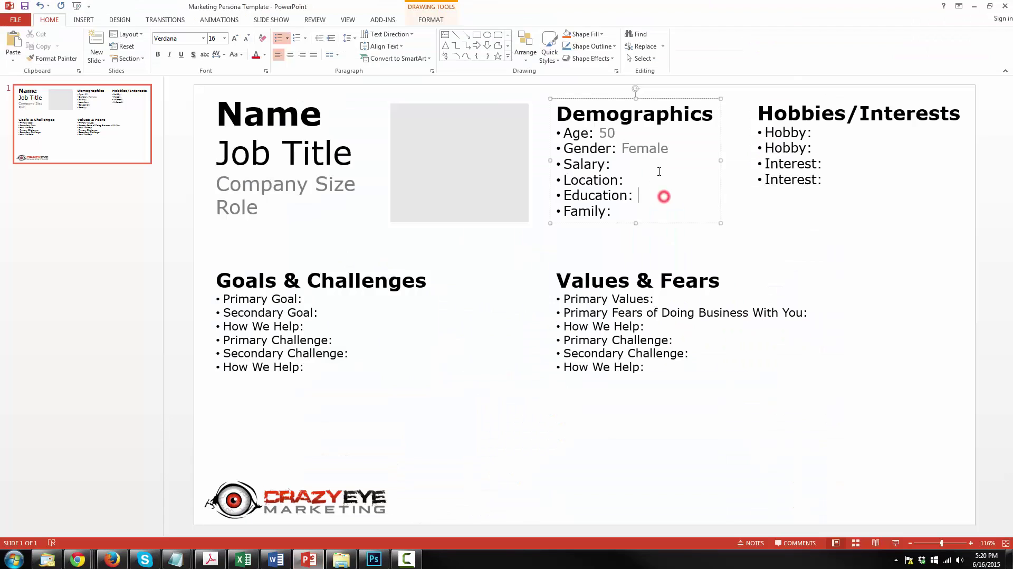
{"action": "type", "text": "College"}
{"action": "left_click", "coordinate": [660, 211]}
{"action": "type", "text": "Married"}
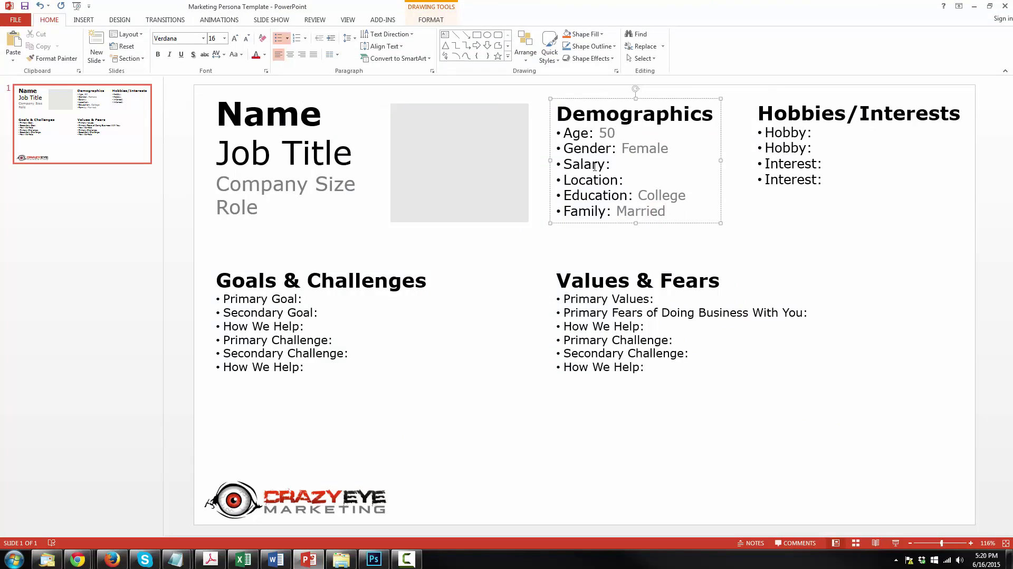
Review the audience's Job Title table in Audience Insights and replace the Job Title placeholder on the PowerPoint slide with Nurse.
{"action": "left_click", "coordinate": [973, 9]}
{"action": "scroll", "coordinate": [893, 339], "scroll_direction": "up", "scroll_amount": 2}
{"action": "scroll", "coordinate": [894, 339], "scroll_direction": "down", "scroll_amount": 5}
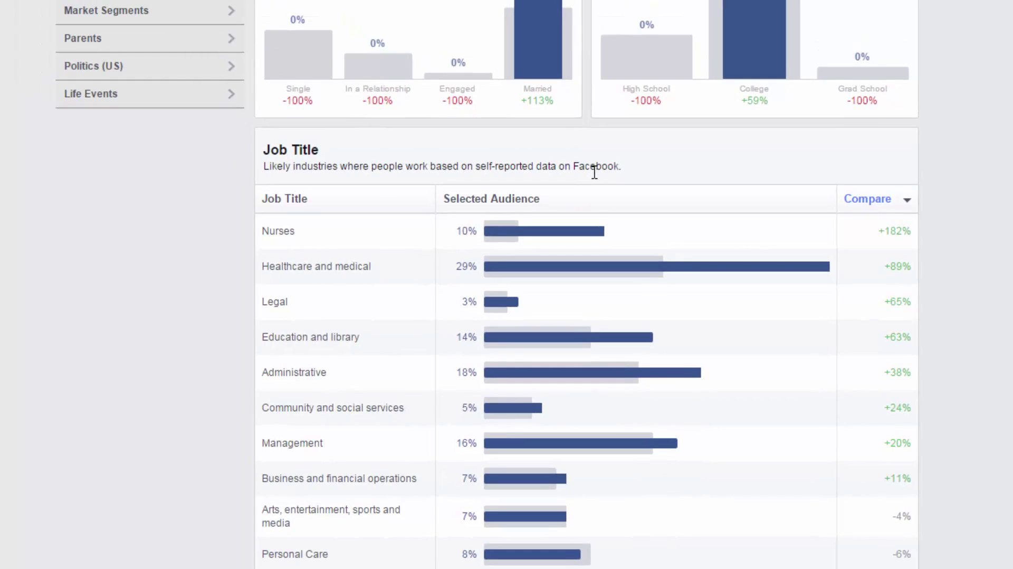
{"action": "scroll", "coordinate": [594, 172], "scroll_direction": "up", "scroll_amount": 15}
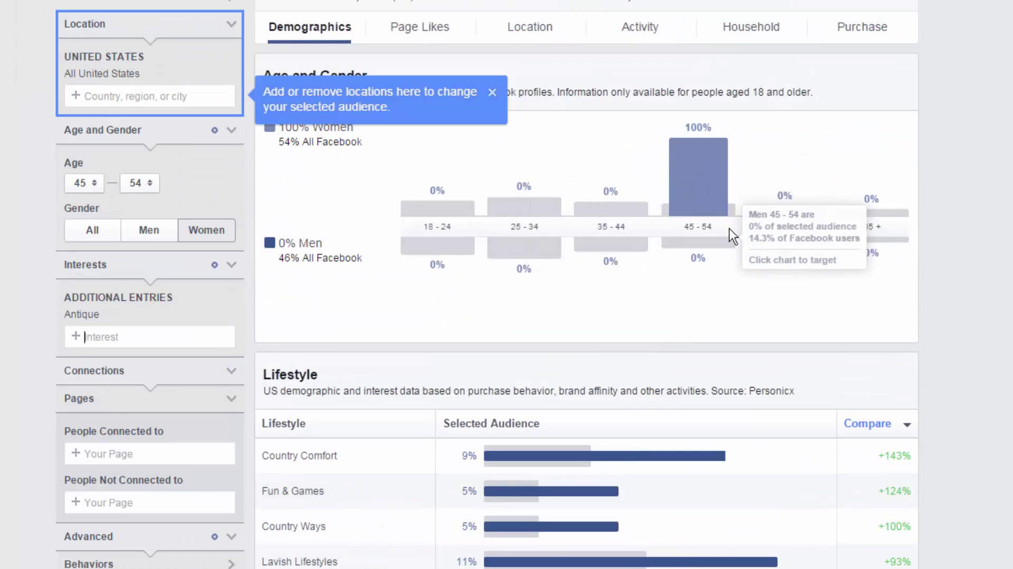
{"action": "scroll", "coordinate": [723, 240], "scroll_direction": "down", "scroll_amount": 12}
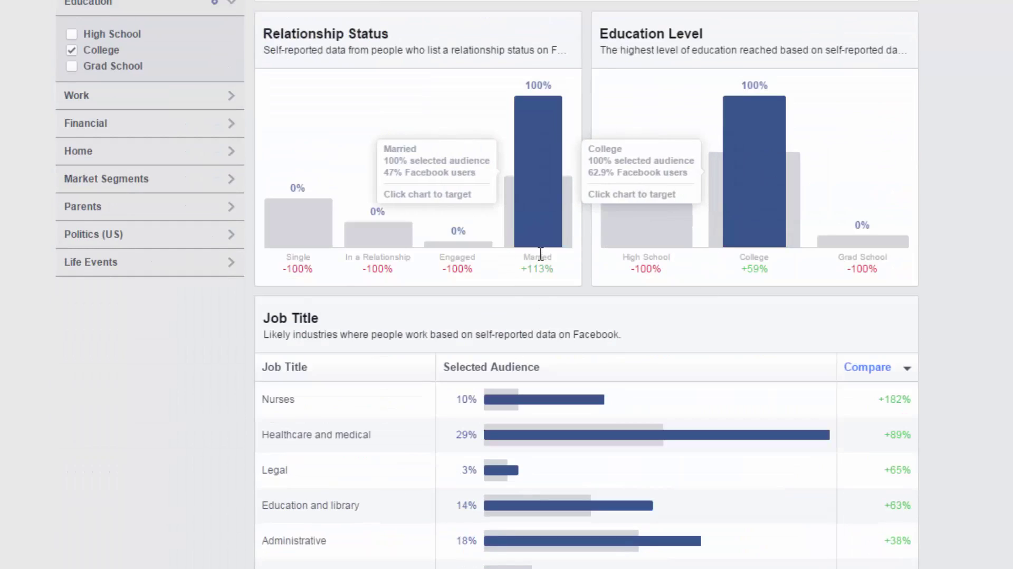
{"action": "scroll", "coordinate": [752, 246], "scroll_direction": "down", "scroll_amount": 2}
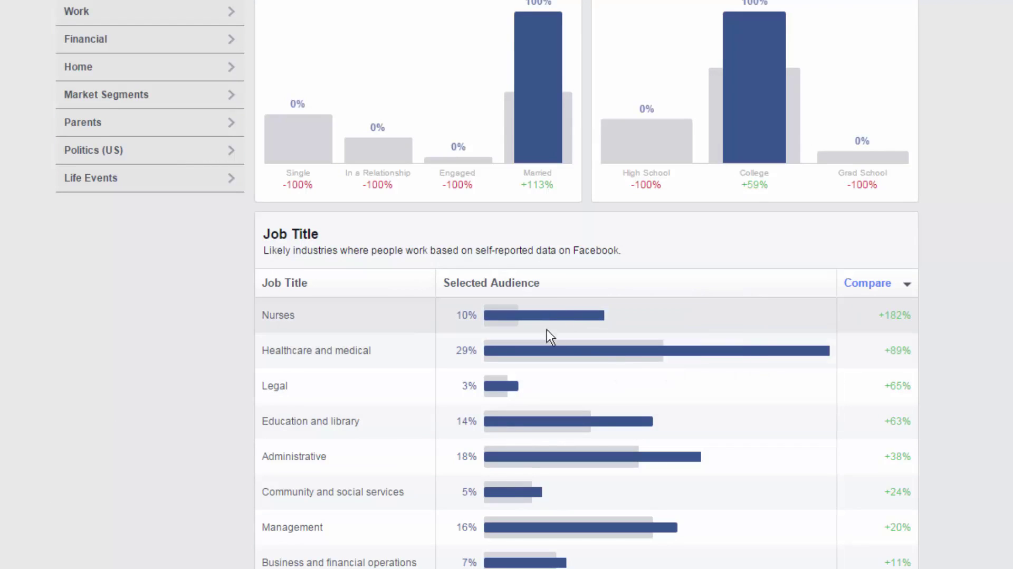
{"action": "mouse_move", "coordinate": [561, 316]}
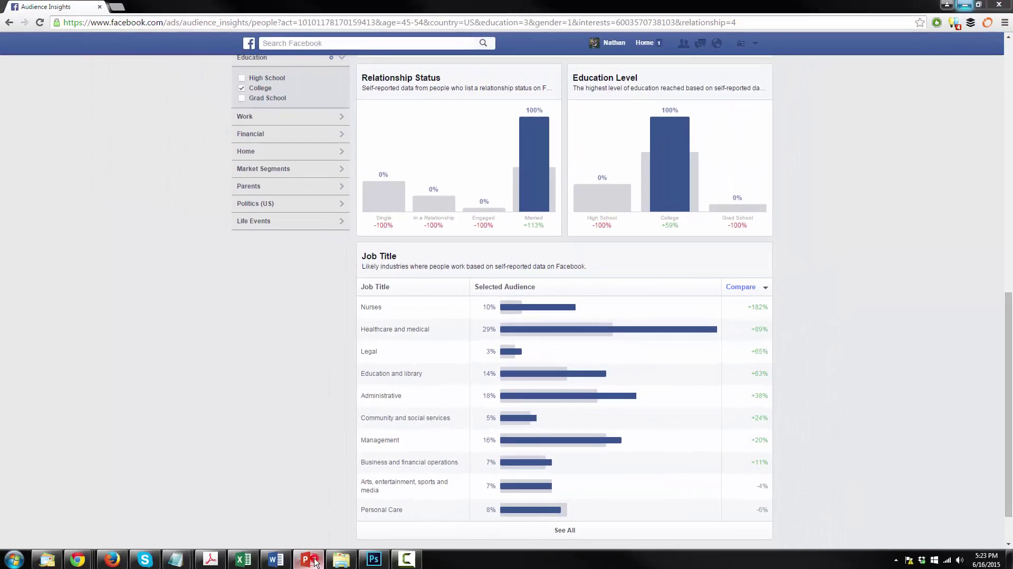
{"action": "left_click", "coordinate": [314, 561]}
{"action": "triple_click", "coordinate": [287, 174]}
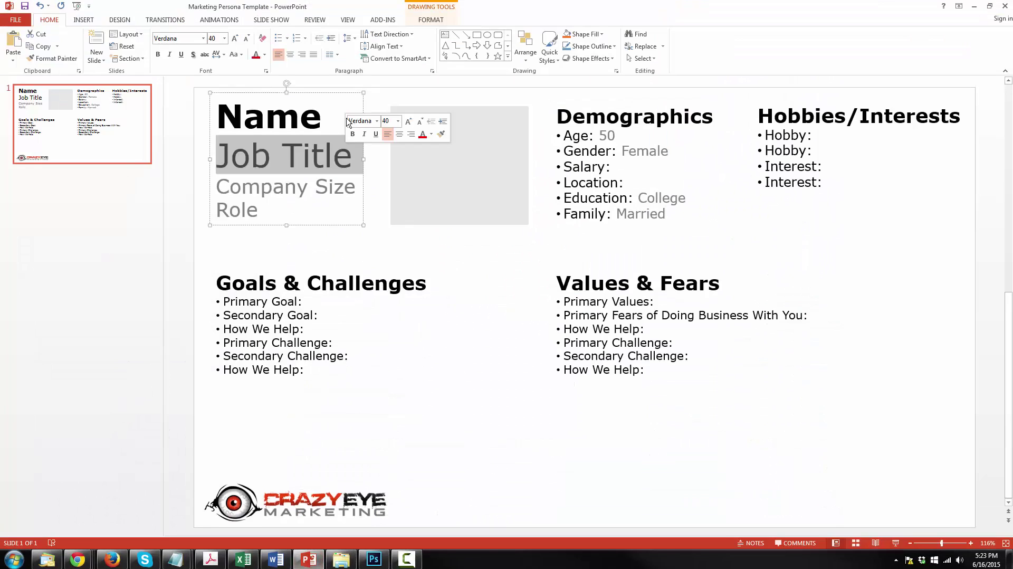
{"action": "type", "text": "Nurse"}
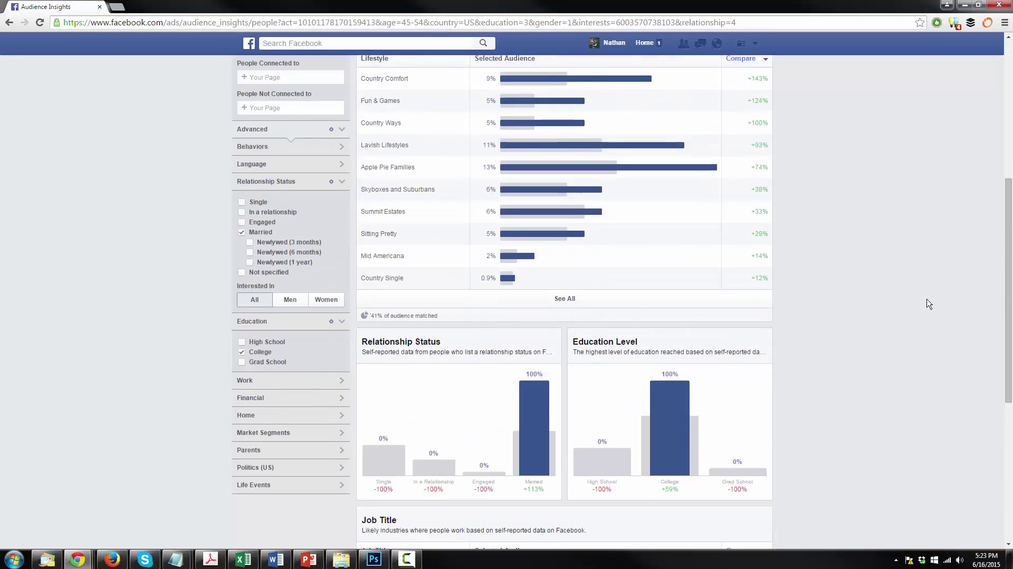
Return to Audience Insights and display the Household data of the selected audience.
{"action": "scroll", "coordinate": [930, 304], "scroll_direction": "up", "scroll_amount": 7}
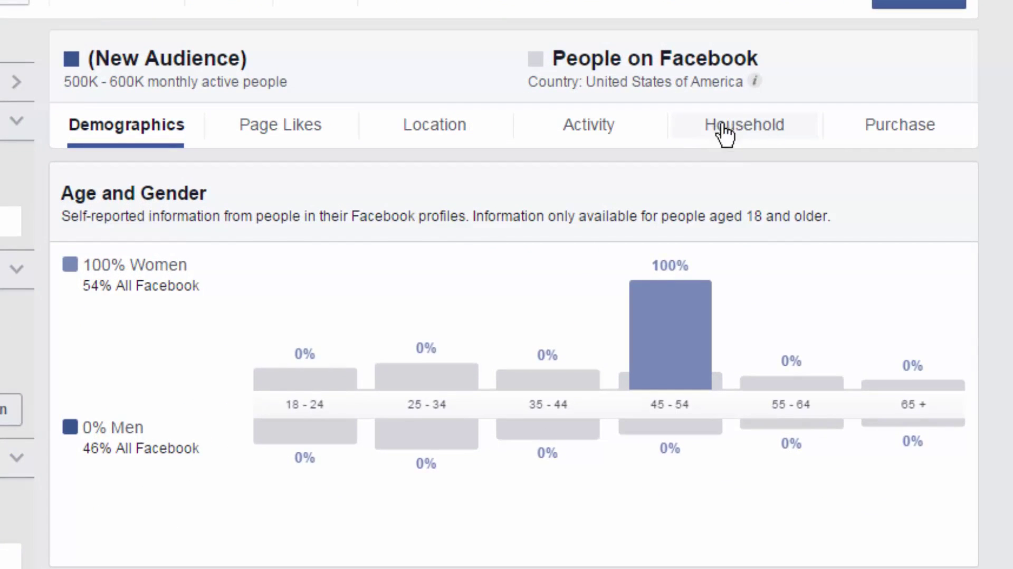
{"action": "left_click", "coordinate": [754, 124]}
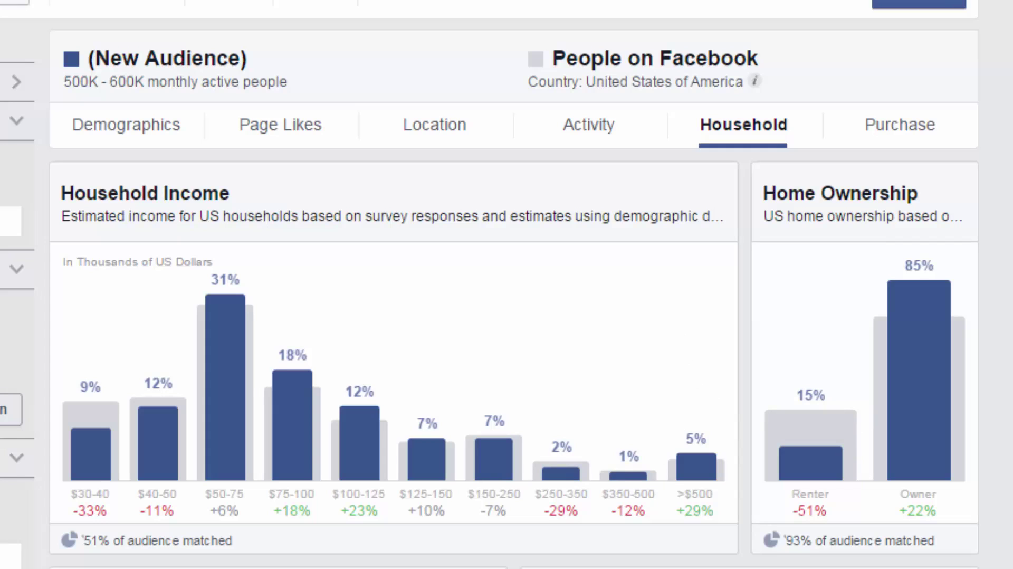
Switch to the PowerPoint persona slide and fill in Salary as $65k and Location as US.
{"action": "mouse_move", "coordinate": [220, 378]}
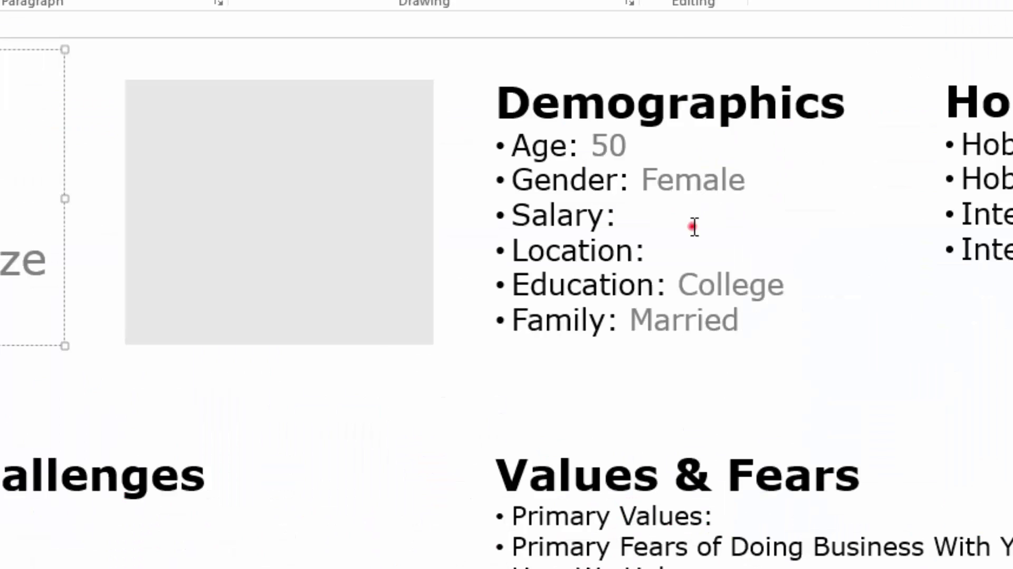
{"action": "left_click", "coordinate": [694, 225]}
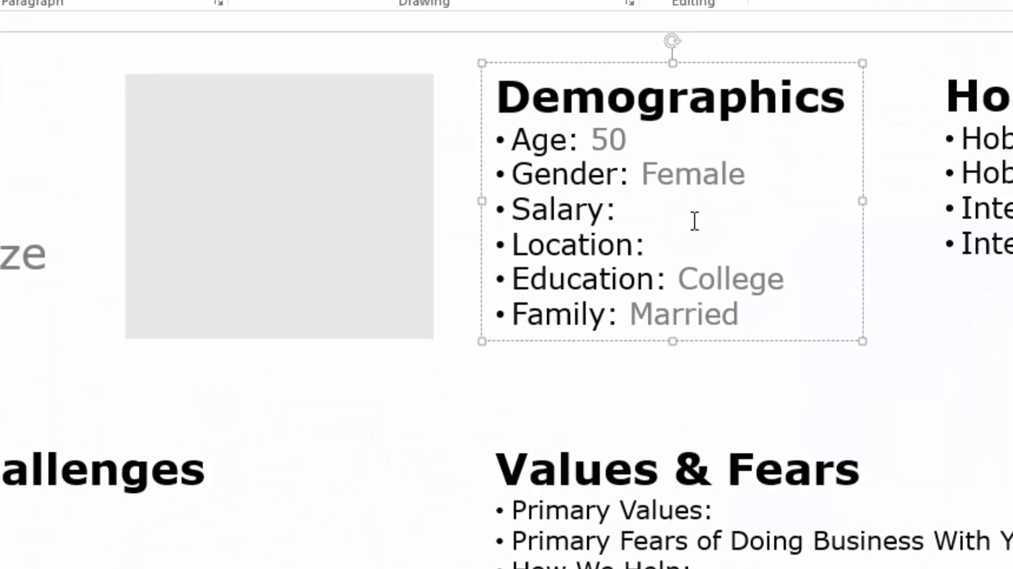
{"action": "type", "text": "$65k"}
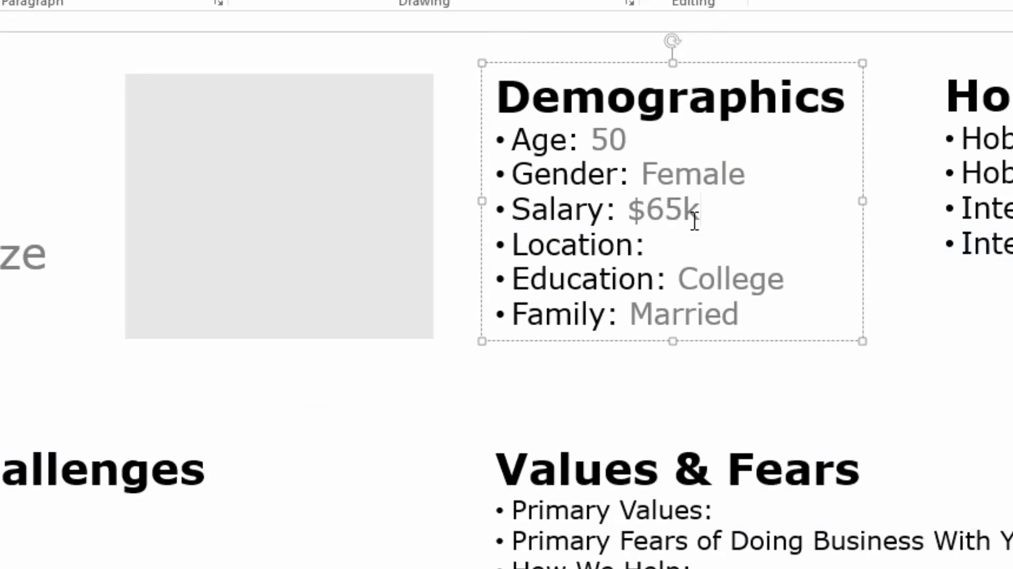
{"action": "left_click", "coordinate": [688, 241]}
{"action": "type", "text": "US"}
{"action": "key", "text": "Escape"}
{"action": "key", "text": "Escape"}
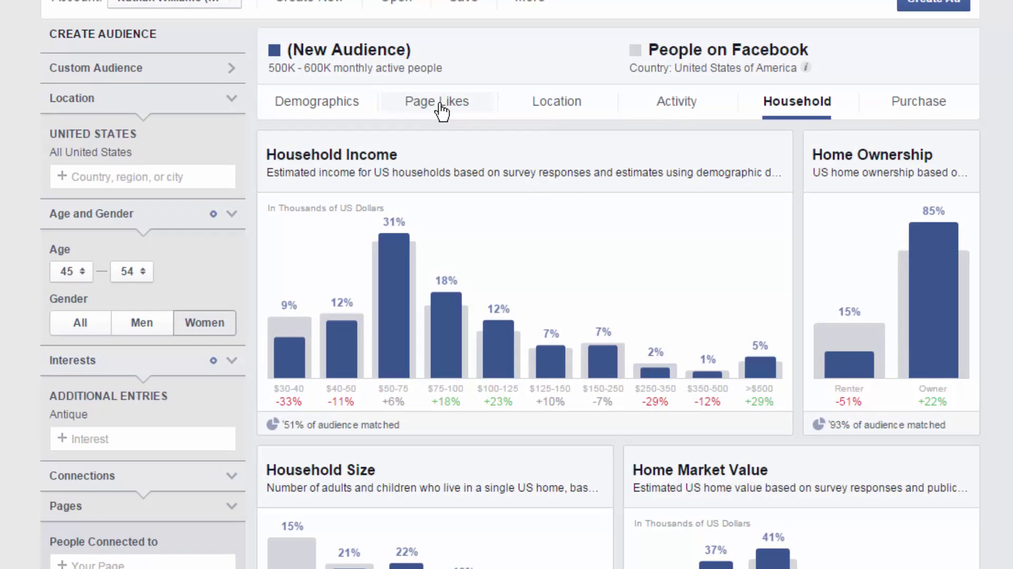
Return to Audience Insights, display the audience's Page Likes and examine the My Repurposed Life page in a separate browser tab.
{"action": "left_click", "coordinate": [442, 108]}
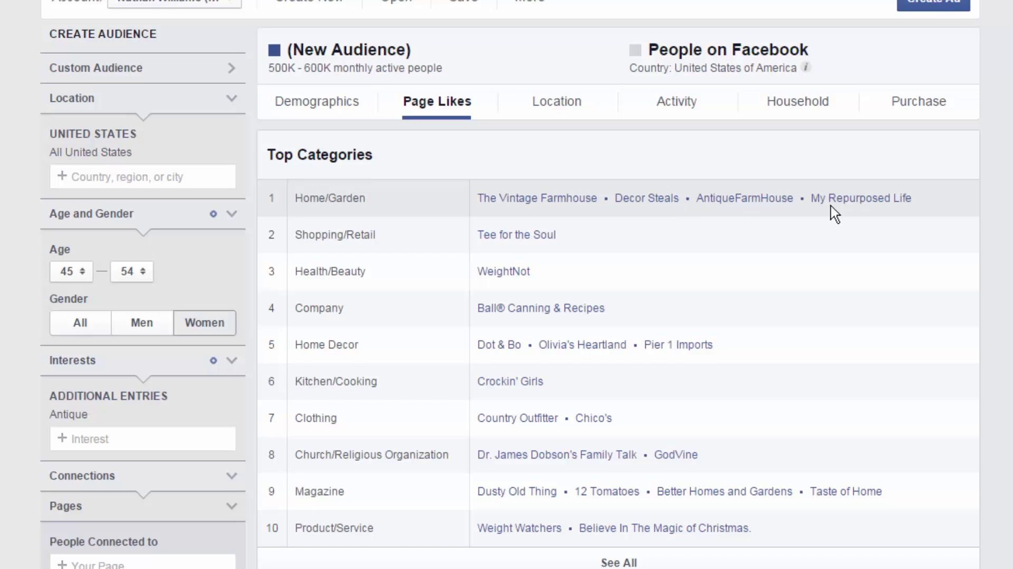
{"action": "right_click", "coordinate": [853, 200]}
{"action": "left_click", "coordinate": [876, 214]}
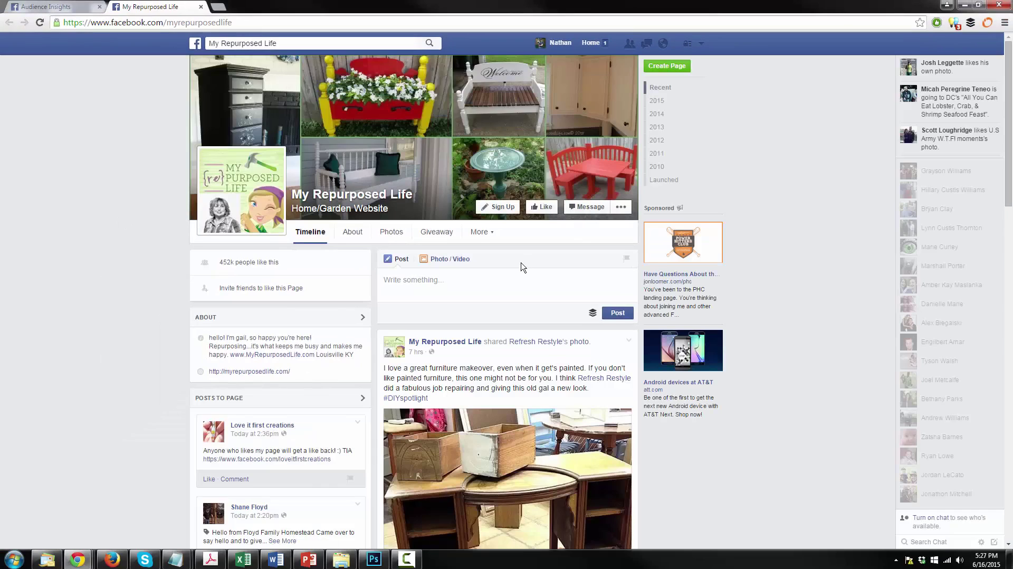
{"action": "scroll", "coordinate": [522, 266], "scroll_direction": "down", "scroll_amount": 2}
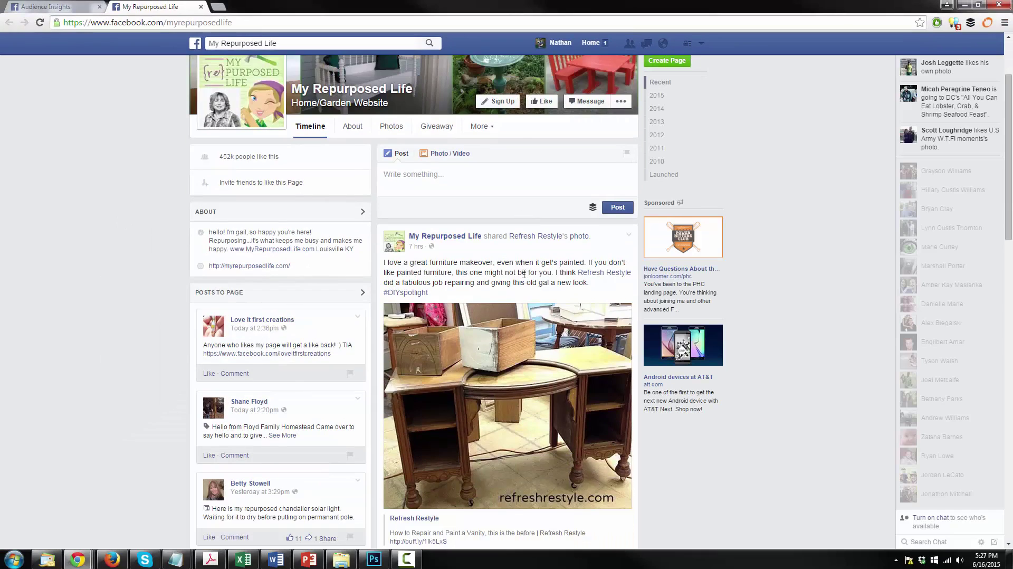
{"action": "scroll", "coordinate": [484, 279], "scroll_direction": "up", "scroll_amount": 2}
{"action": "key", "text": "ctrl+Tab"}
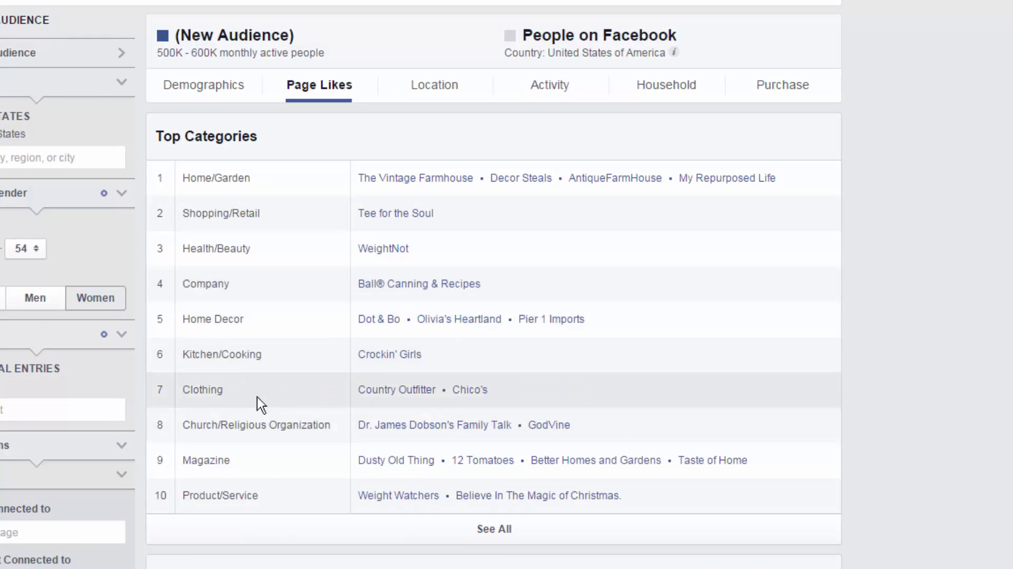
Expand the Top Categories list to all entries and open The Mint Julep Boutique page in a separate browser tab.
{"action": "left_click", "coordinate": [494, 533]}
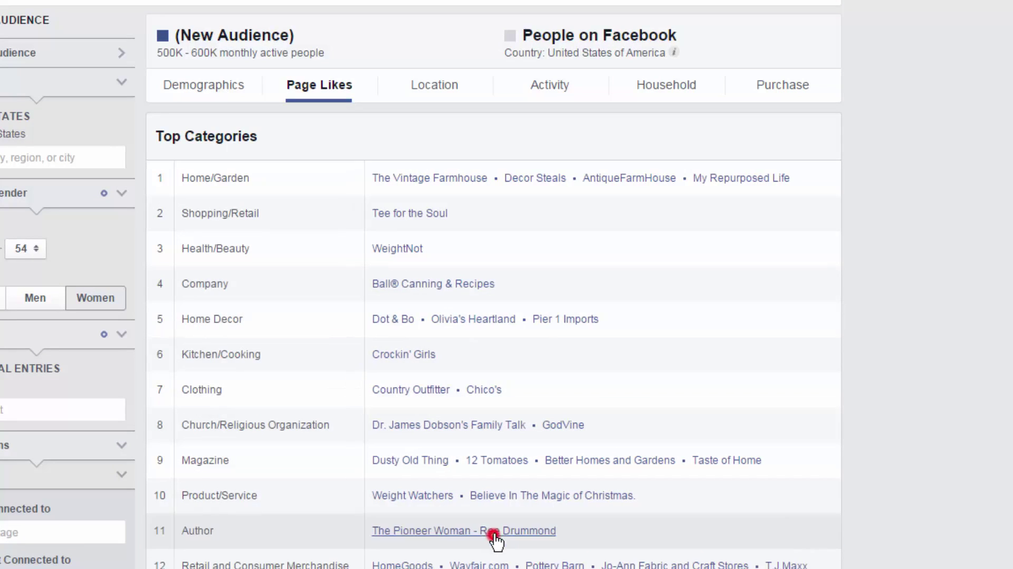
{"action": "scroll", "coordinate": [253, 514], "scroll_direction": "down", "scroll_amount": 3}
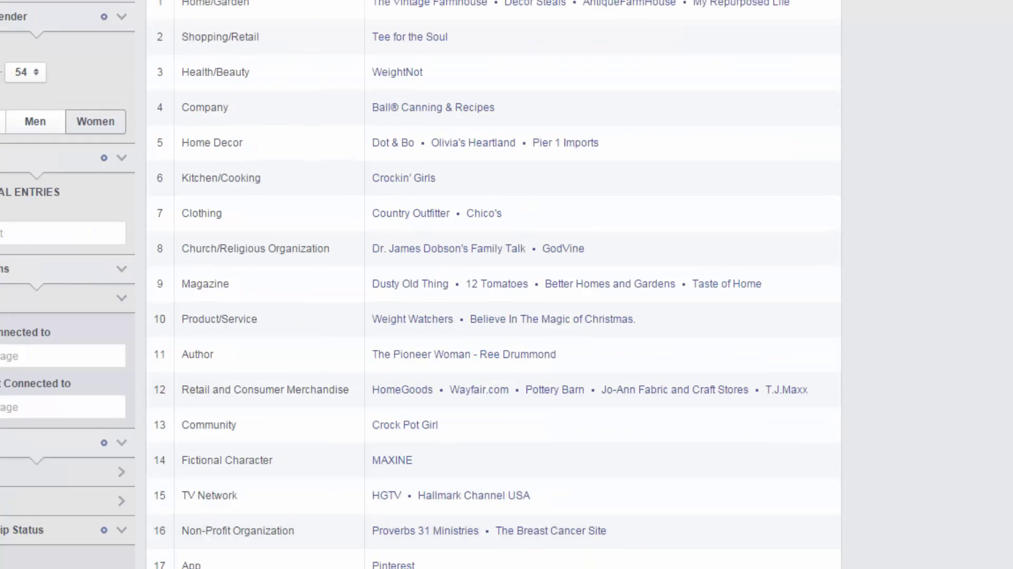
{"action": "scroll", "coordinate": [290, 496], "scroll_direction": "down", "scroll_amount": 3}
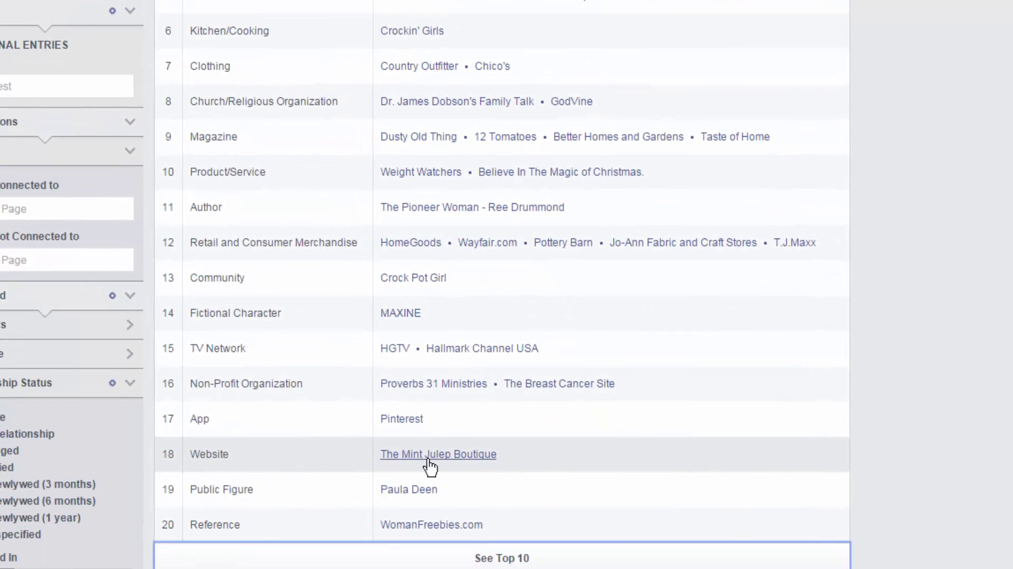
{"action": "right_click", "coordinate": [448, 459]}
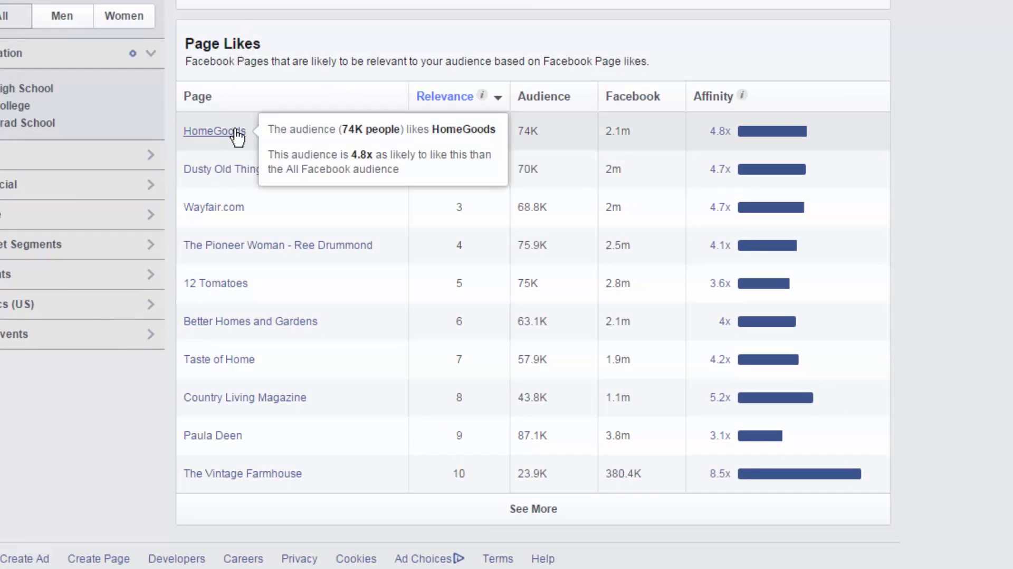
Examine relevance and affinity in the Page Likes table, expanding it to show more pages.
{"action": "mouse_move", "coordinate": [723, 135]}
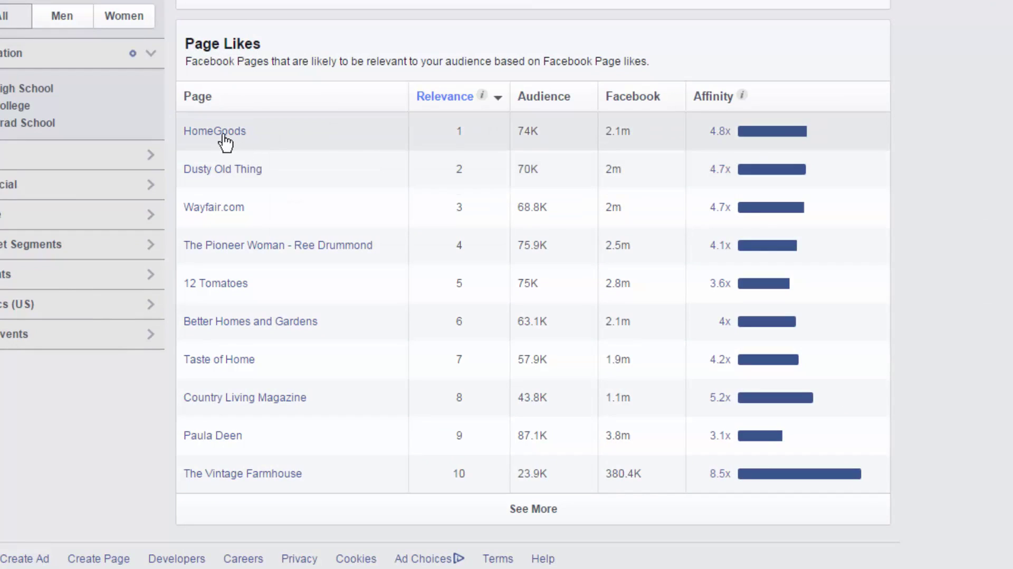
{"action": "mouse_move", "coordinate": [227, 138]}
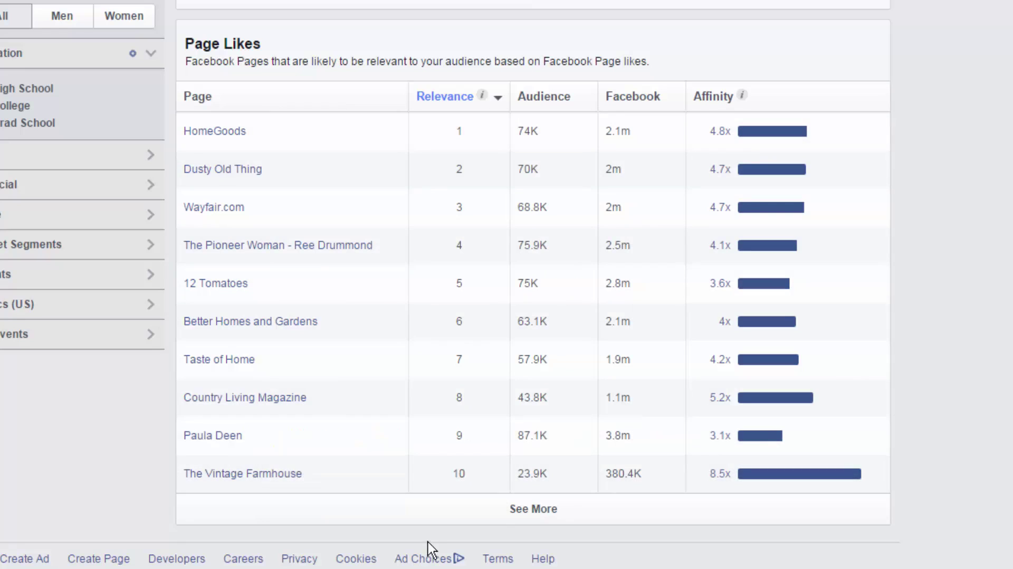
{"action": "left_click", "coordinate": [515, 509]}
{"action": "scroll", "coordinate": [347, 423], "scroll_direction": "down", "scroll_amount": 7}
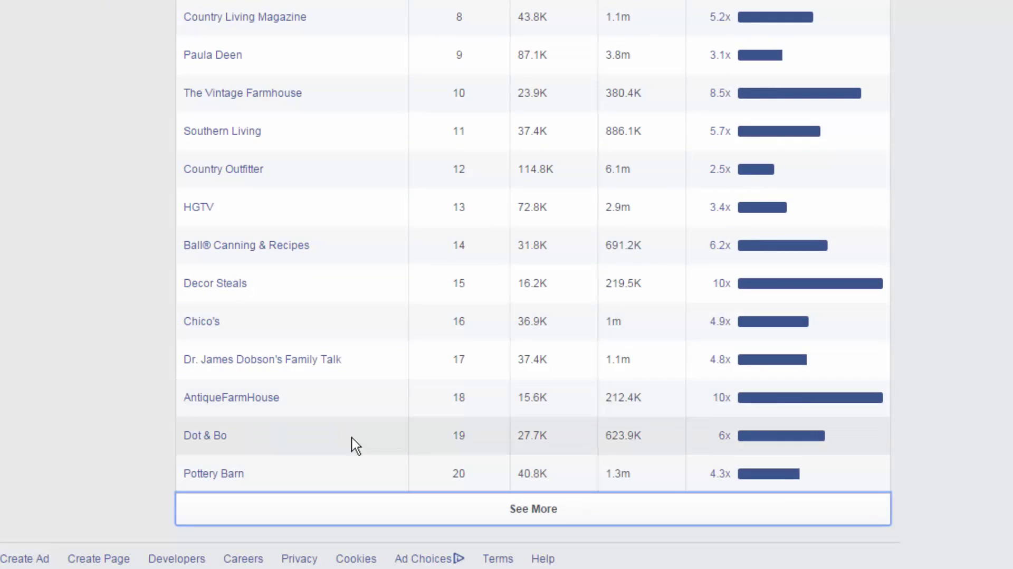
{"action": "scroll", "coordinate": [355, 443], "scroll_direction": "up", "scroll_amount": 15}
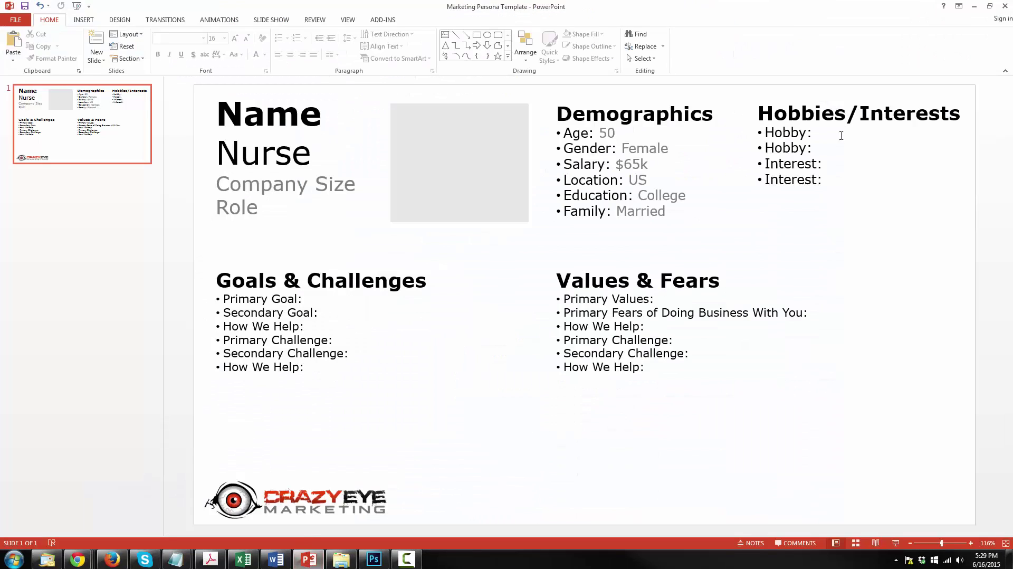
Fill in the first Hobby on the PowerPoint persona slide as Repurposing.
{"action": "left_click", "coordinate": [832, 139]}
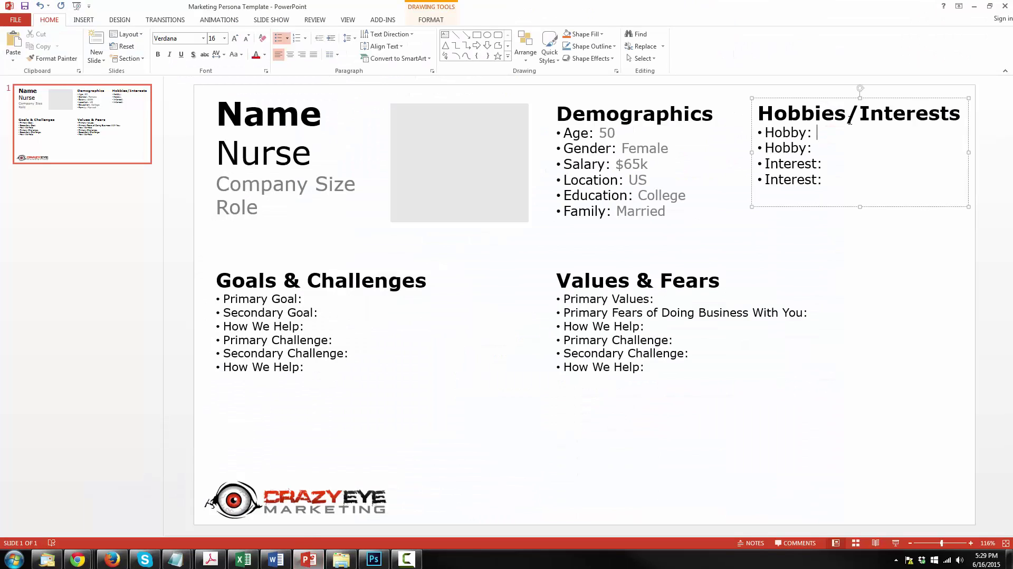
{"action": "type", "text": "Repurposing"}
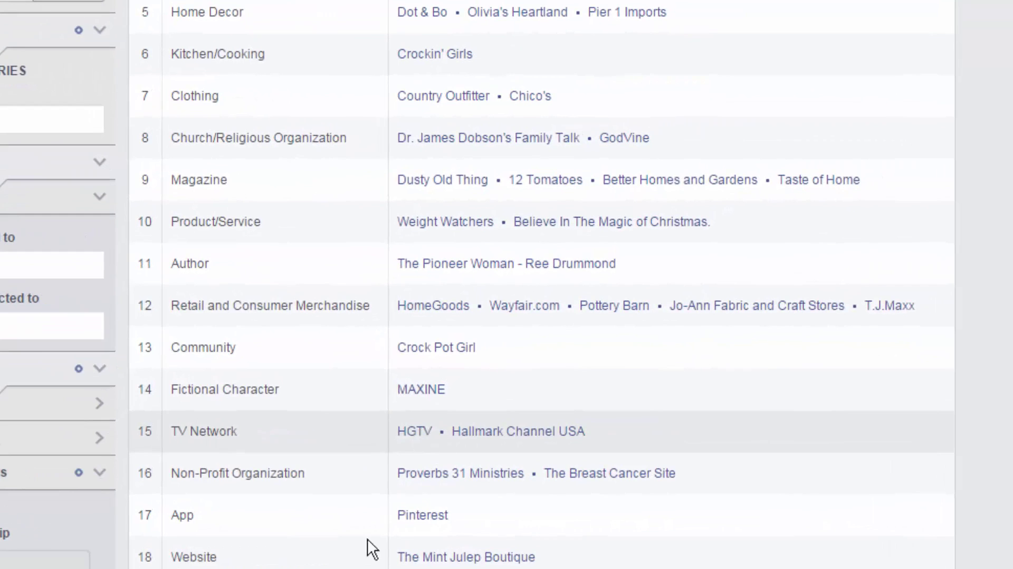
Check the Top Categories in Audience Insights and fill in the slide's two Interest lines as HGTV and Pioneer Woman.
{"action": "mouse_move", "coordinate": [163, 568]}
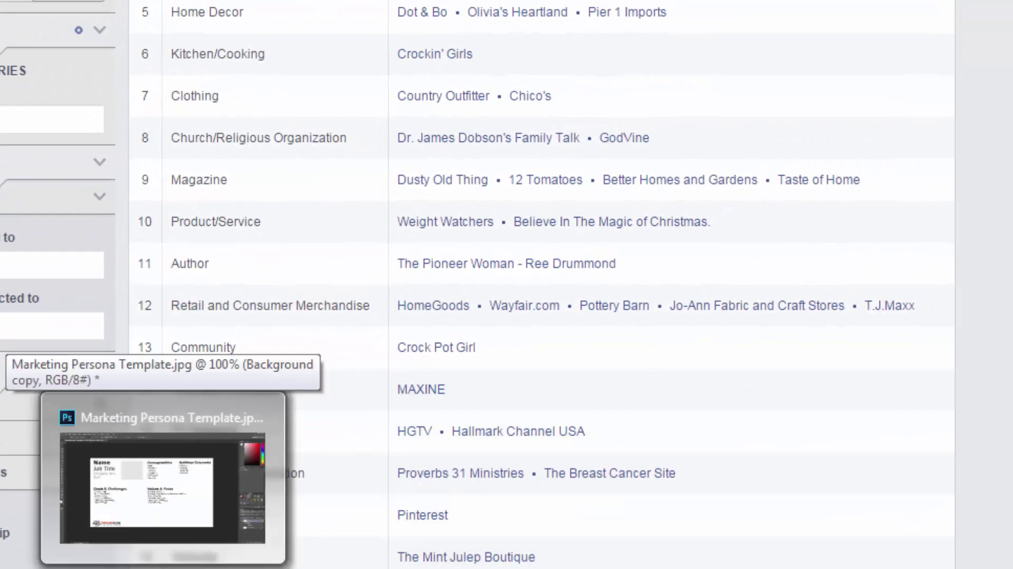
{"action": "left_click", "coordinate": [68, 491]}
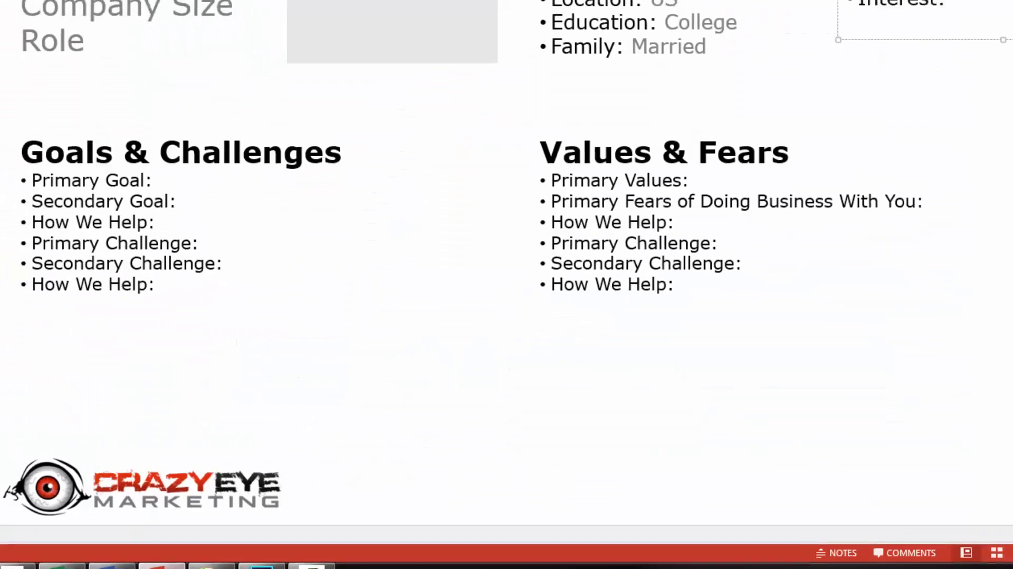
{"action": "left_click", "coordinate": [847, 161]}
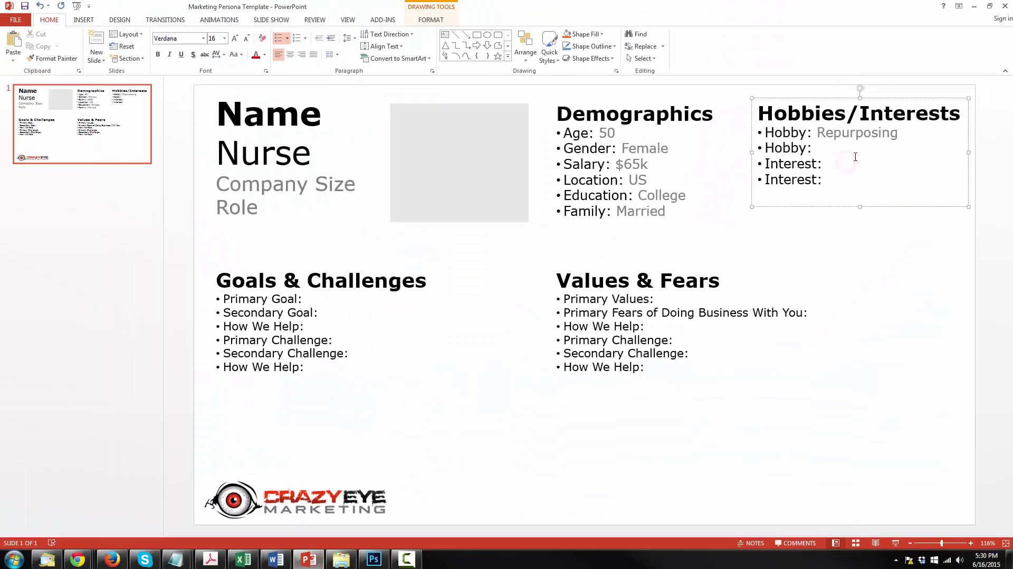
{"action": "type", "text": "HGTBV\\\\V"}
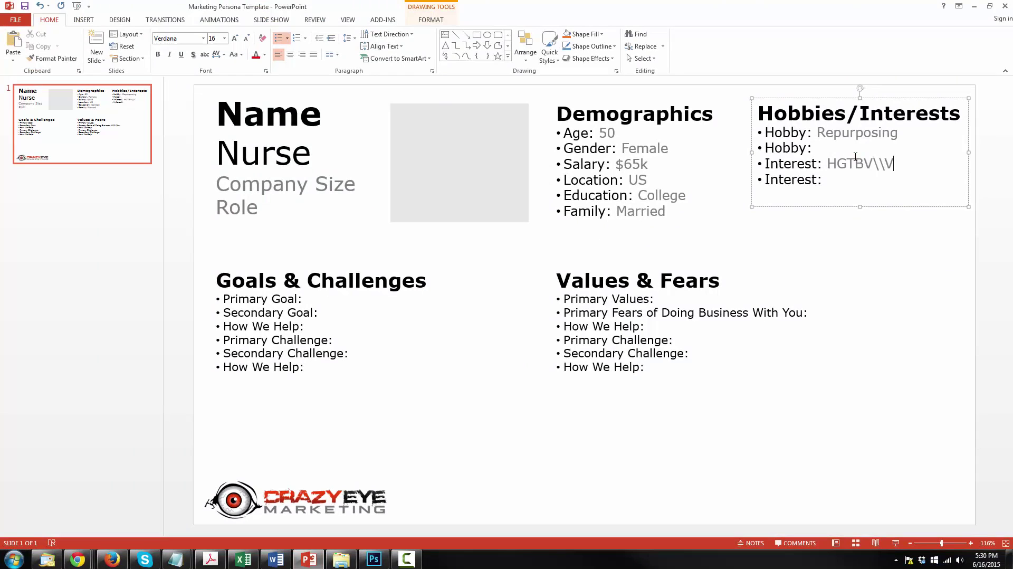
{"action": "key", "text": "BackSpace"}
{"action": "key", "text": "BackSpace"}
{"action": "key", "text": "BackSpace"}
{"action": "key", "text": "BackSpace"}
{"action": "key", "text": "BackSpace"}
{"action": "type", "text": "V"}
{"action": "left_click", "coordinate": [854, 182]}
{"action": "type", "text": "Pion"}
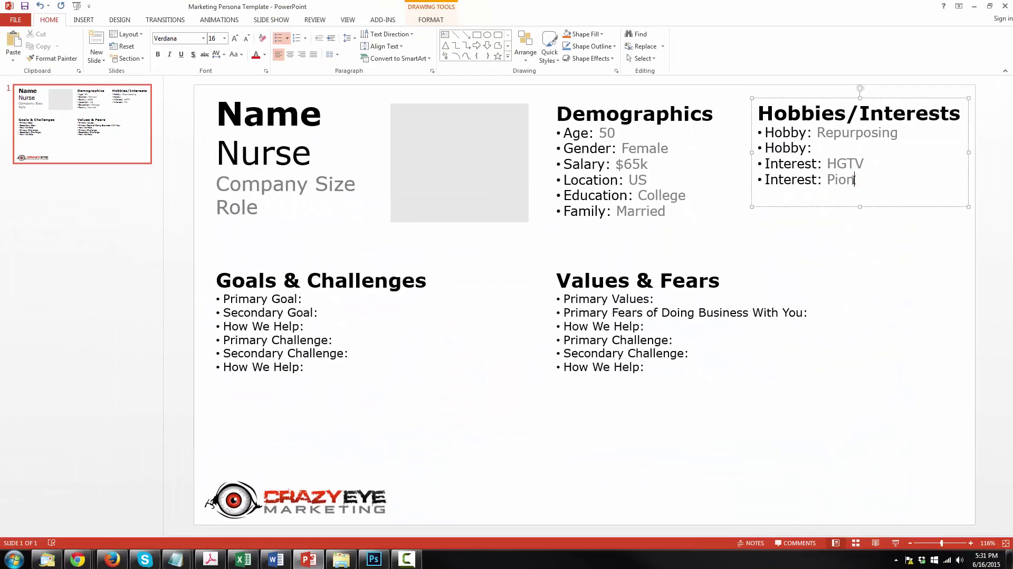
{"action": "type", "text": "eer Woman"}
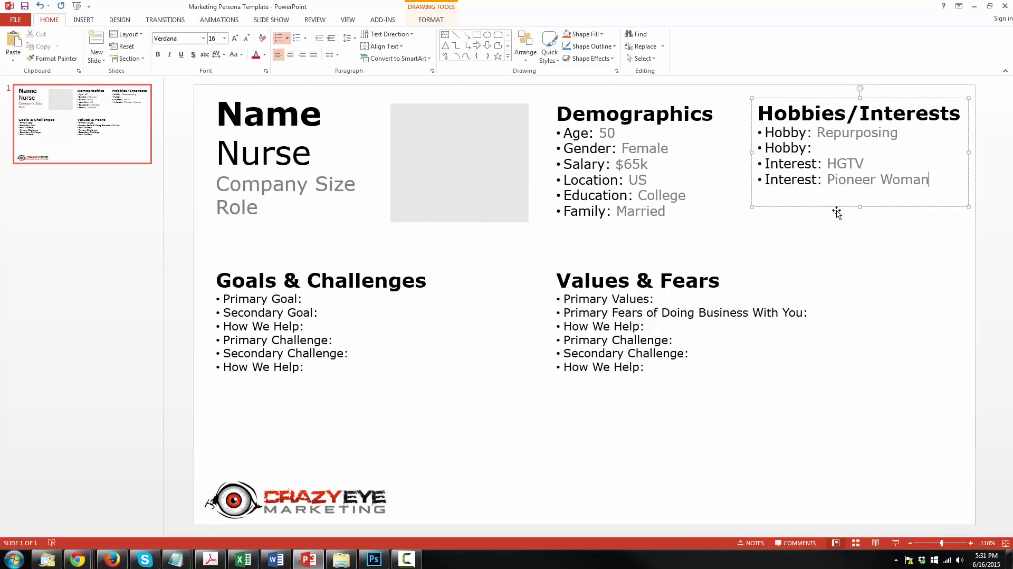
Fill in the second Hobby on the persona slide as Crockpotting.
{"action": "left_click", "coordinate": [848, 146]}
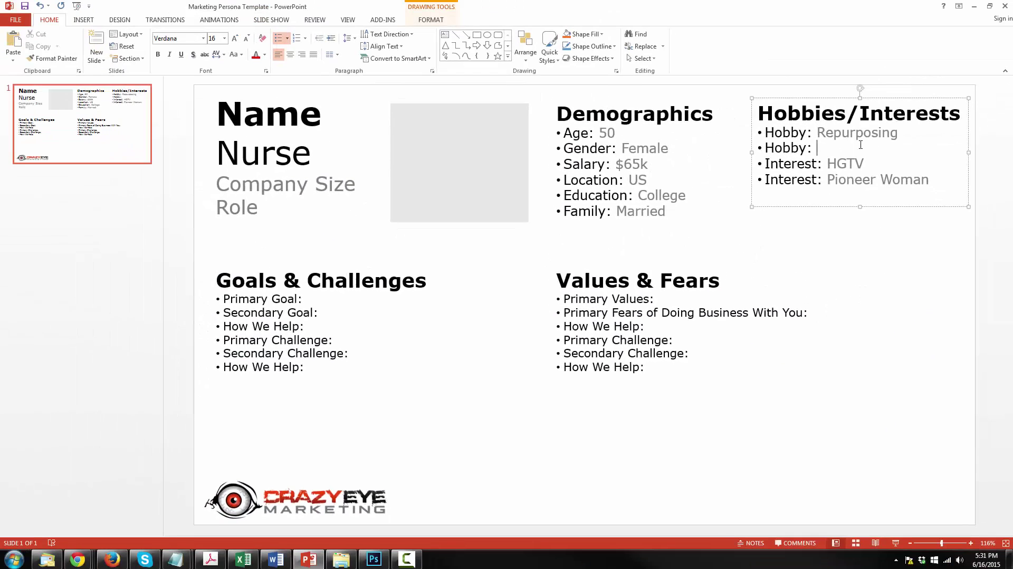
{"action": "left_click", "coordinate": [857, 148]}
{"action": "type", "text": "CV"}
{"action": "key", "text": "BackSpace"}
{"action": "type", "text": "rockpotting"}
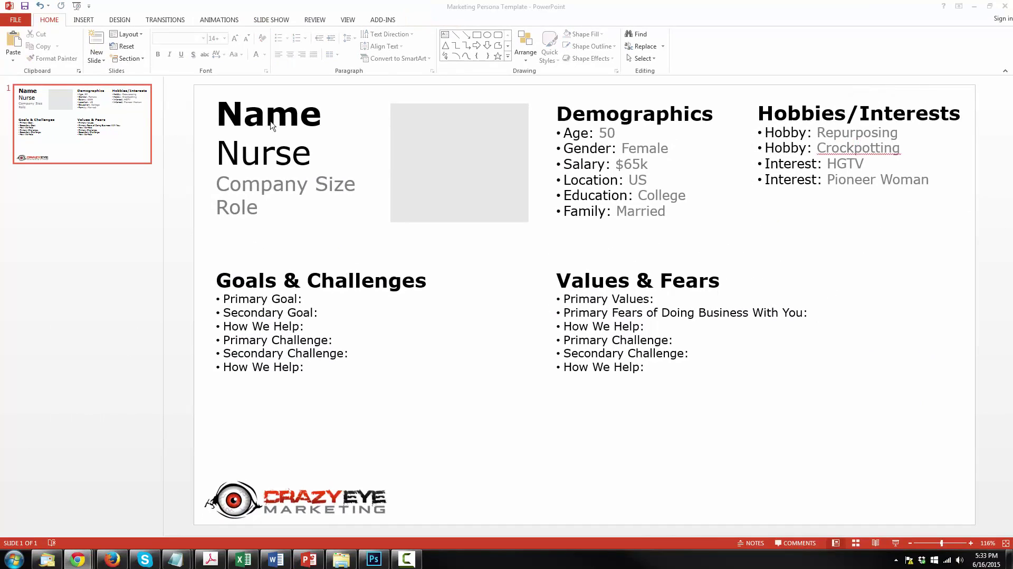
Replace the Name placeholder on the persona slide with the persona's first name.
{"action": "left_click", "coordinate": [274, 119]}
{"action": "left_click_drag", "start_coordinate": [325, 121], "coordinate": [203, 117]}
{"action": "type", "text": "Me"}
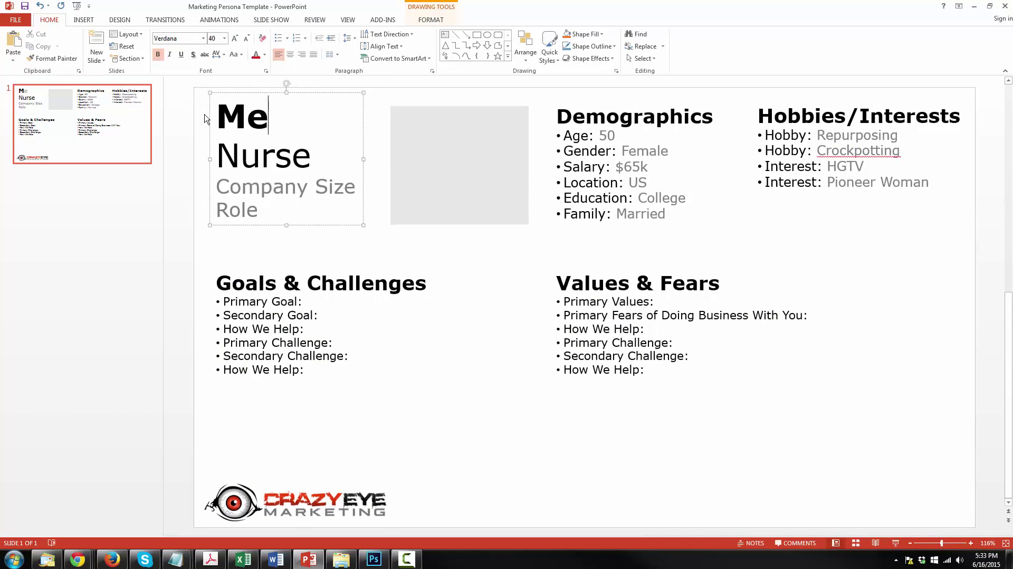
{"action": "type", "text": "ghan"}
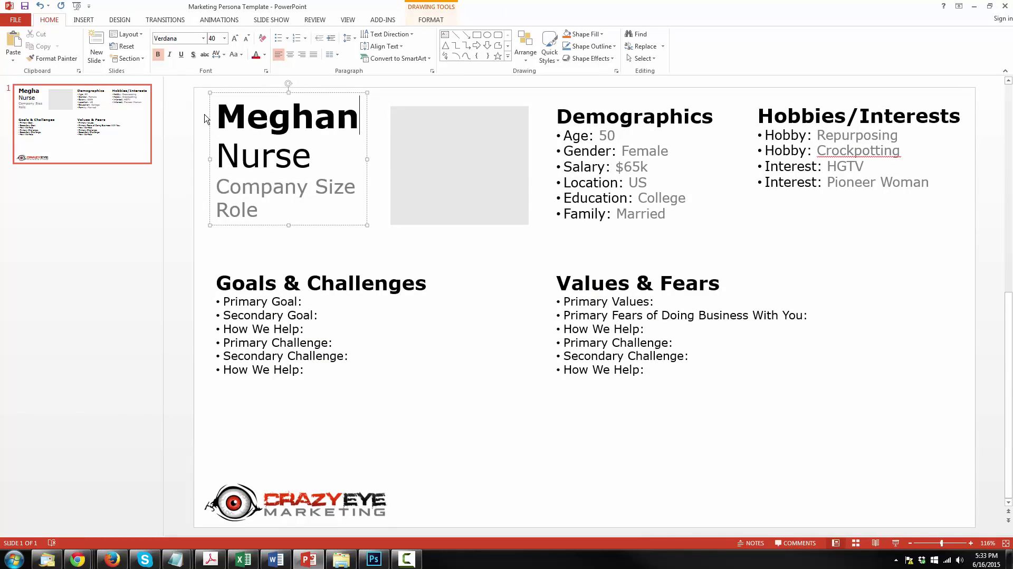
{"action": "left_click", "coordinate": [90, 208]}
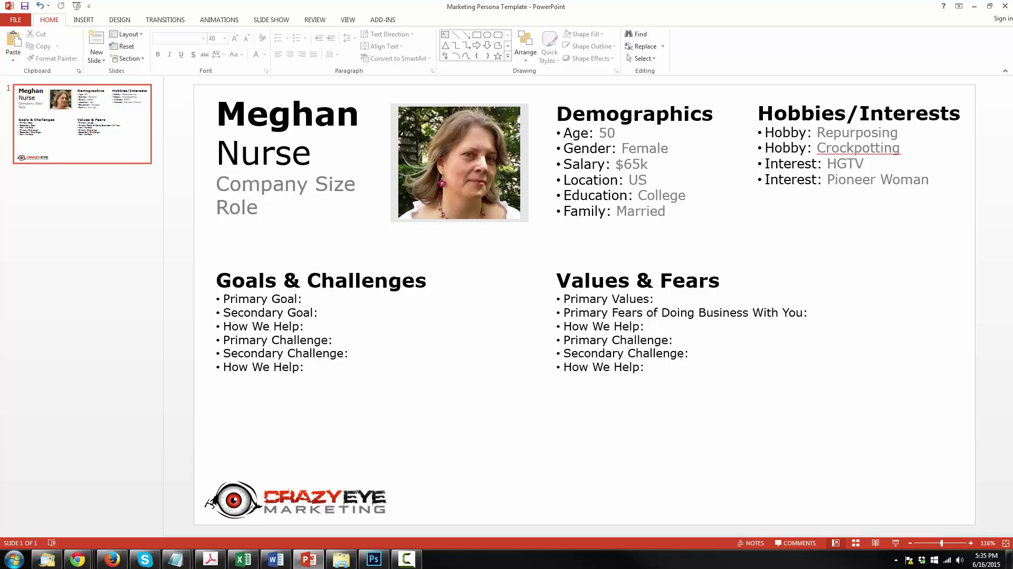
Minimize the presentation and return to the Page Likes data in Audience Insights.
{"action": "left_click", "coordinate": [975, 6]}
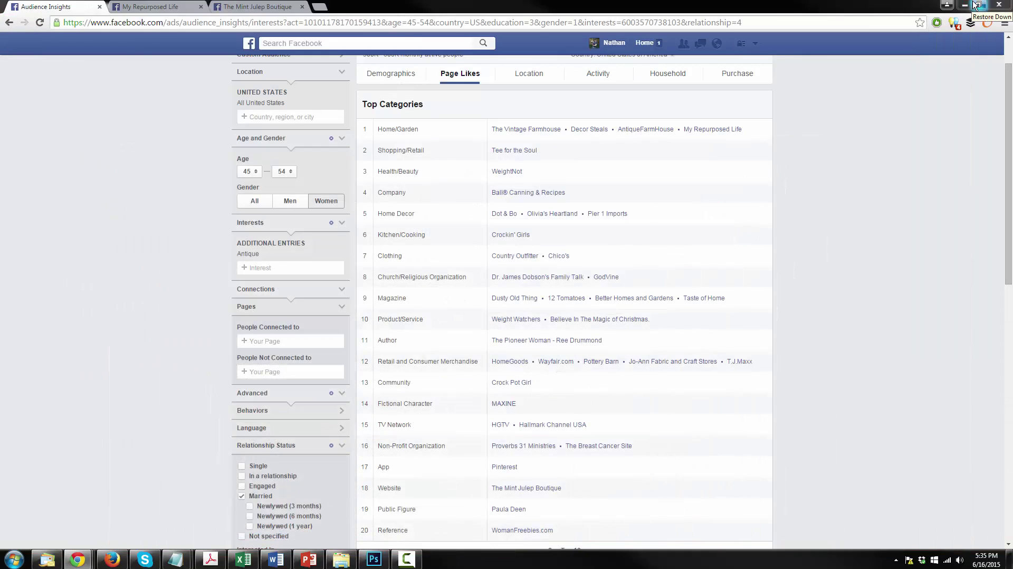